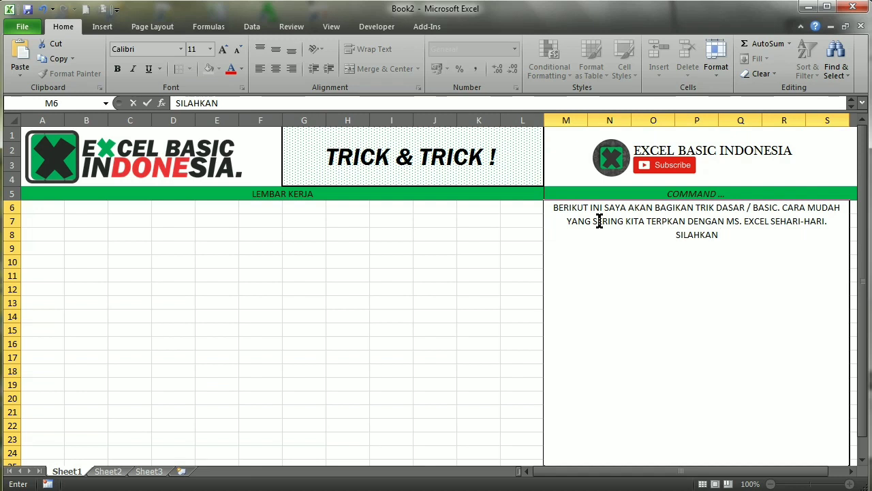
Step: Finish the note in the merged cell M6 with "SIMAK LEMBAR KERJA DISEBELAH KIRI SBB:", dismissing the colour scheme prompt
type("SIMAK ")
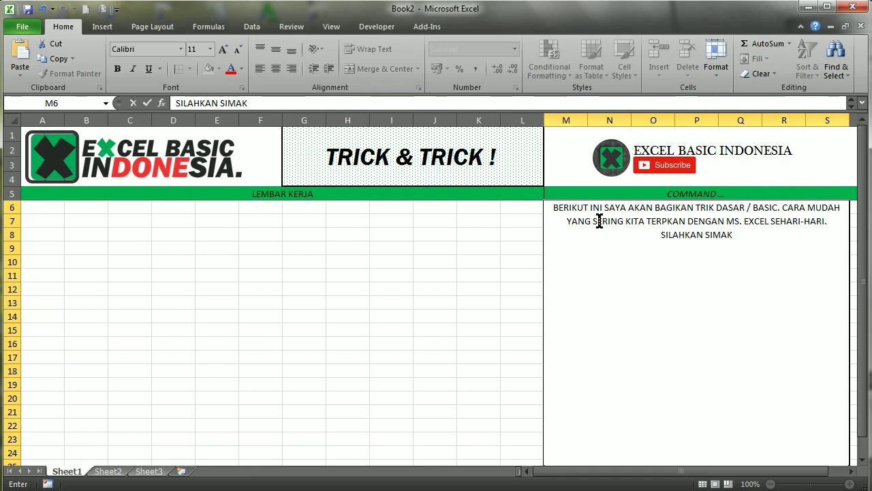
type("LEMBAR")
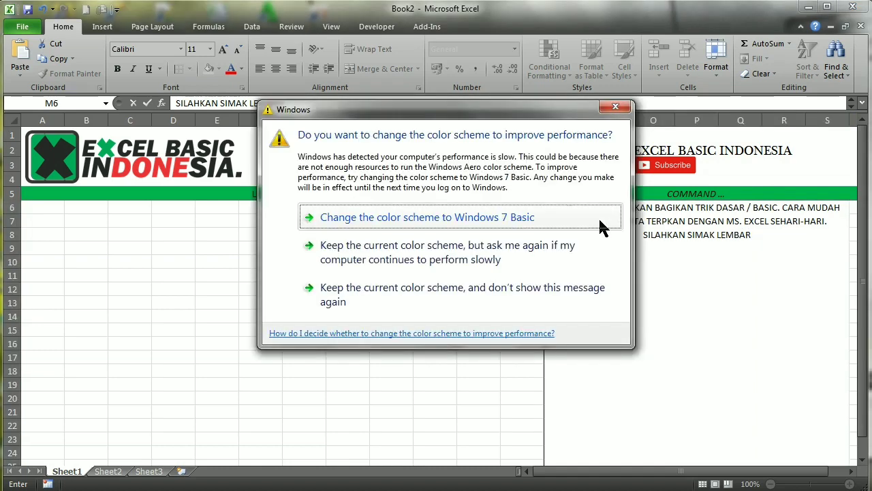
left_click(616, 106)
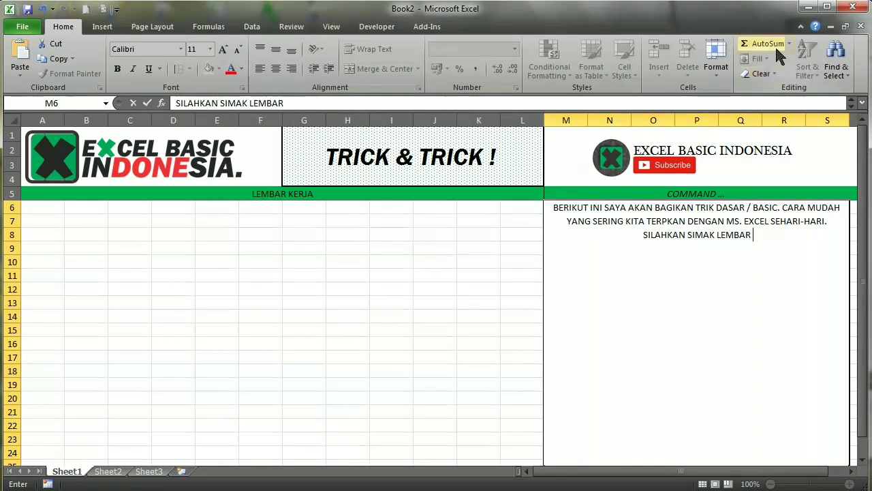
type("K")
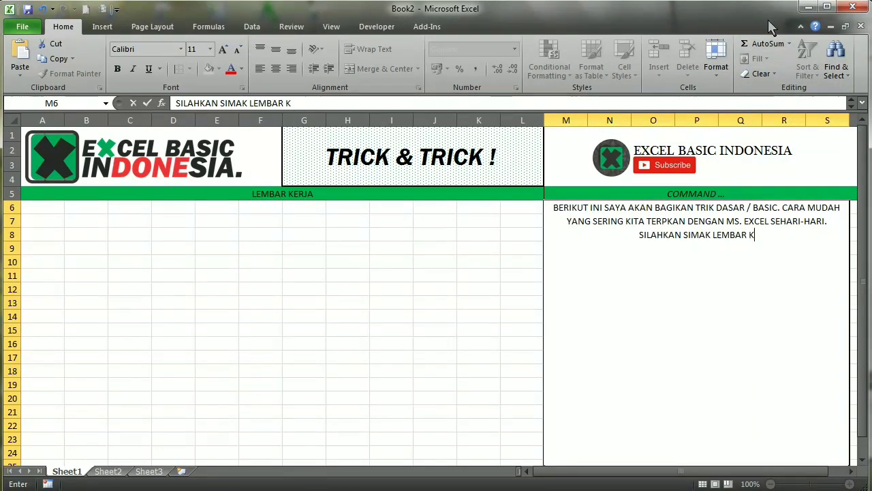
type("ERJA DISEBELAH")
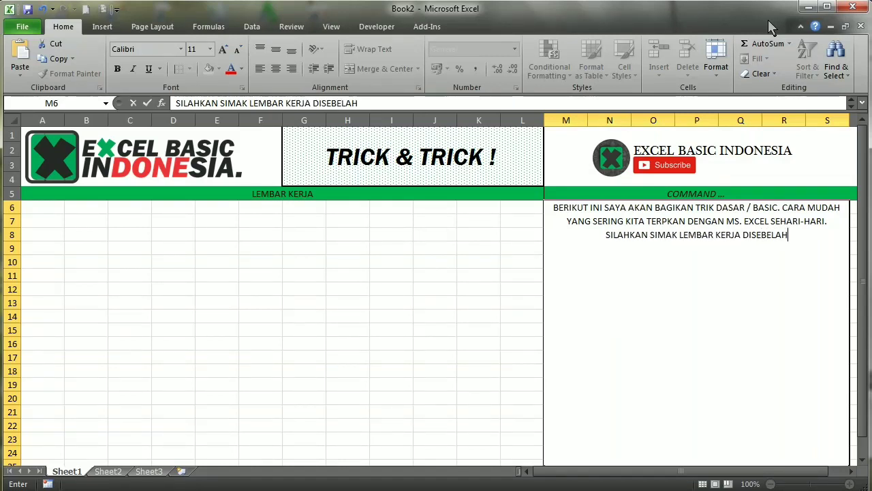
type(" KIRI")
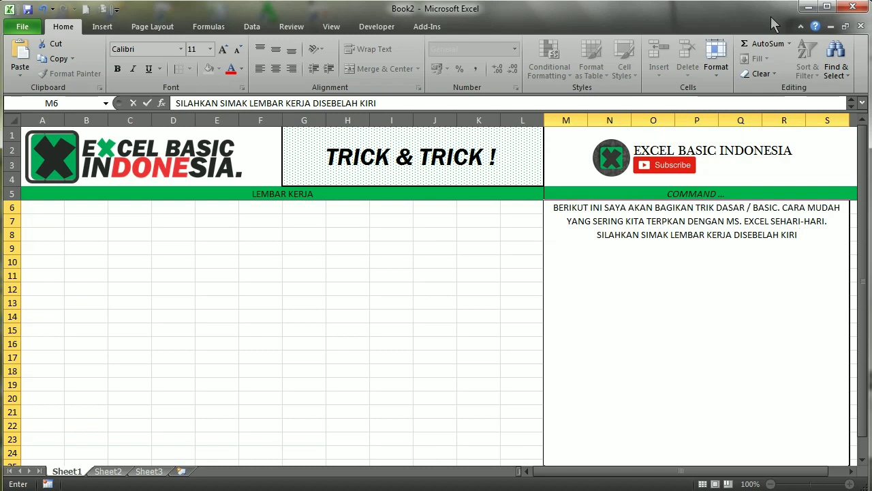
type(" SBB:")
key("Return")
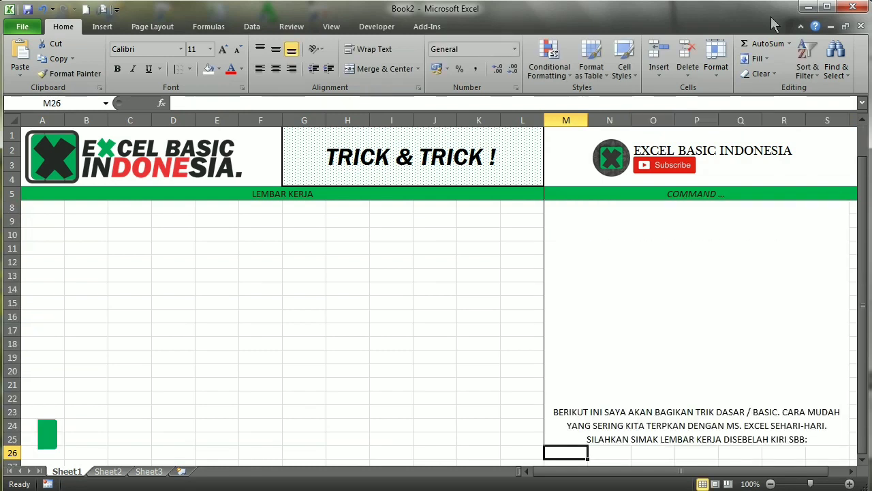
Step: Vertically middle-align the note in the merged cell under COMMAND, also trying top alignment
key("Up")
left_click(275, 51)
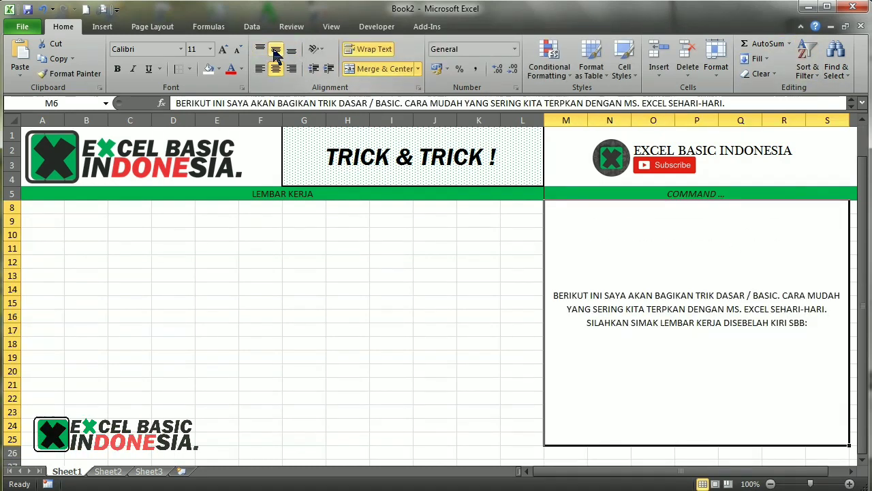
left_click(260, 50)
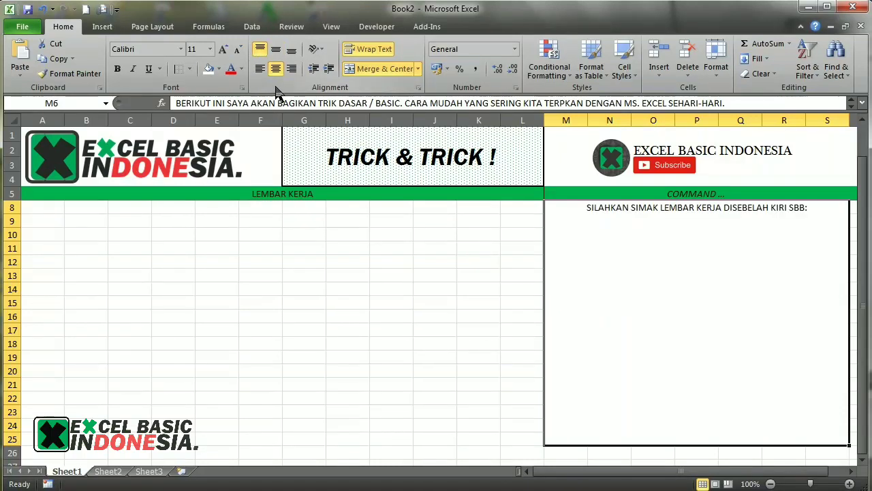
left_click(276, 50)
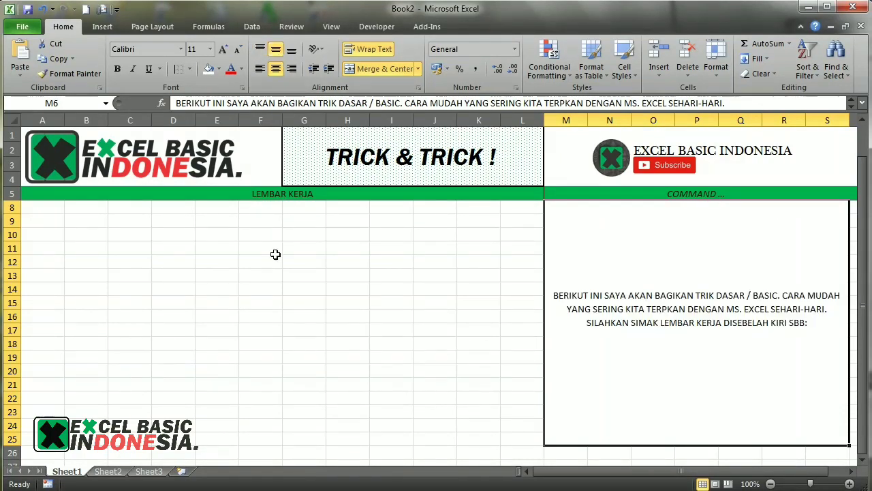
left_click(351, 286)
left_click(633, 326)
Step: Enter the table headings NO in B9 and NAMA in C9
left_click(95, 230)
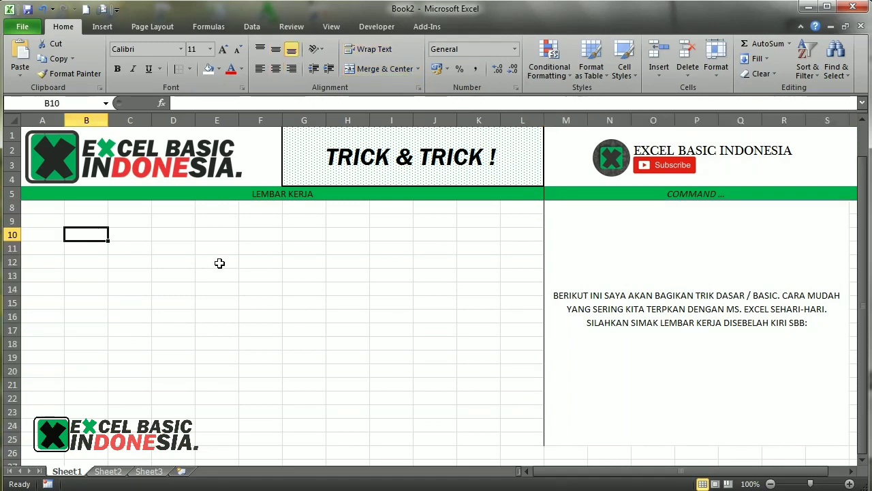
key("Up")
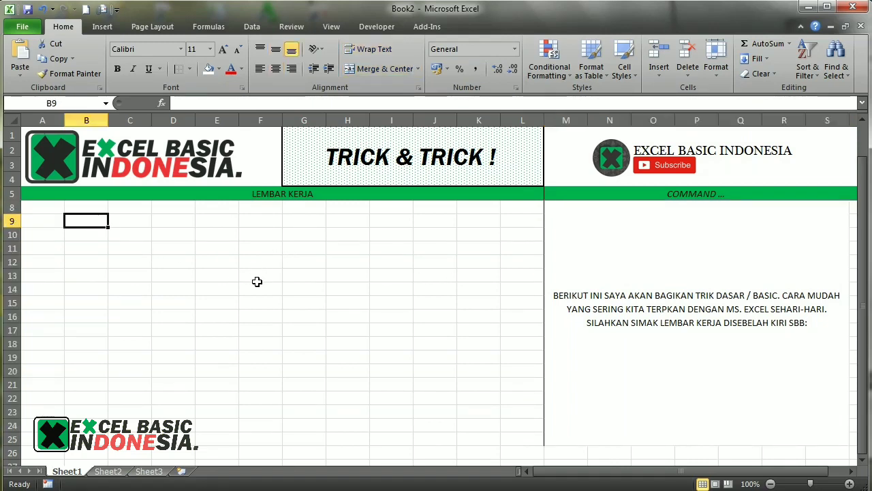
type("NO")
key("Tab")
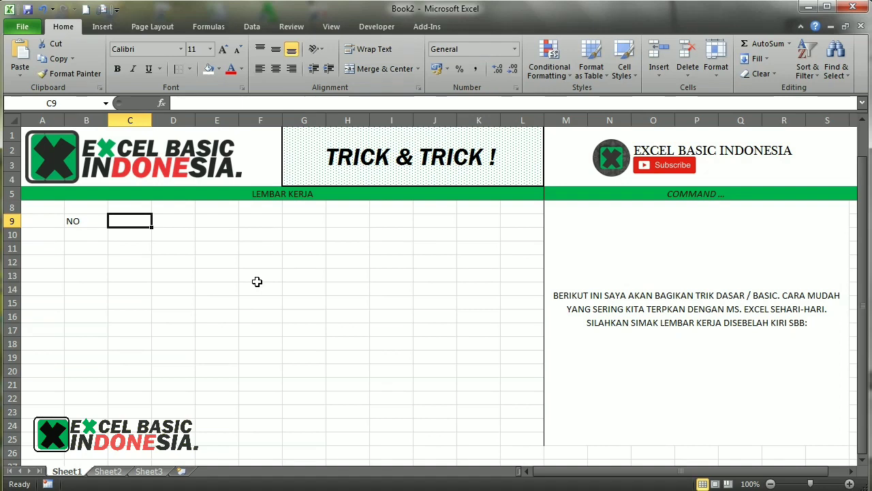
type("NAMA")
key("Tab")
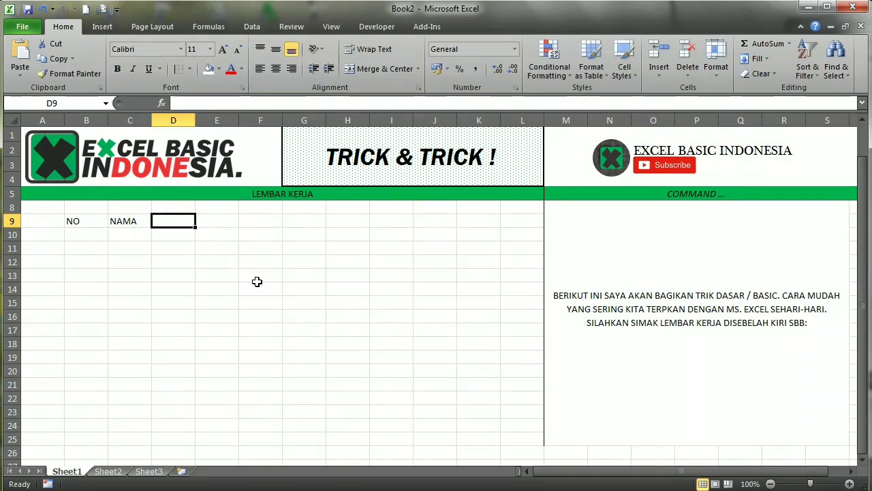
Step: Enter the headings NILAI in D9 and KETERANGAN in E9, and dismiss the colour scheme prompt
type("ID")
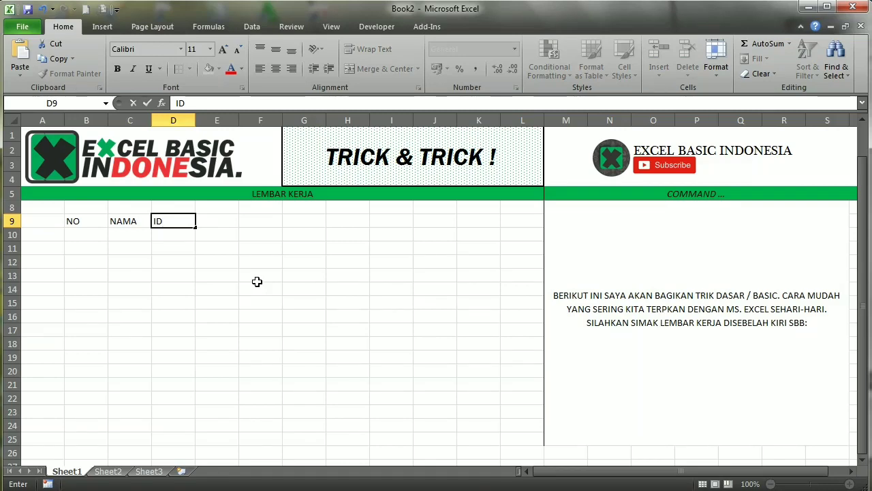
key("BackSpace")
type("AI")
key("Tab")
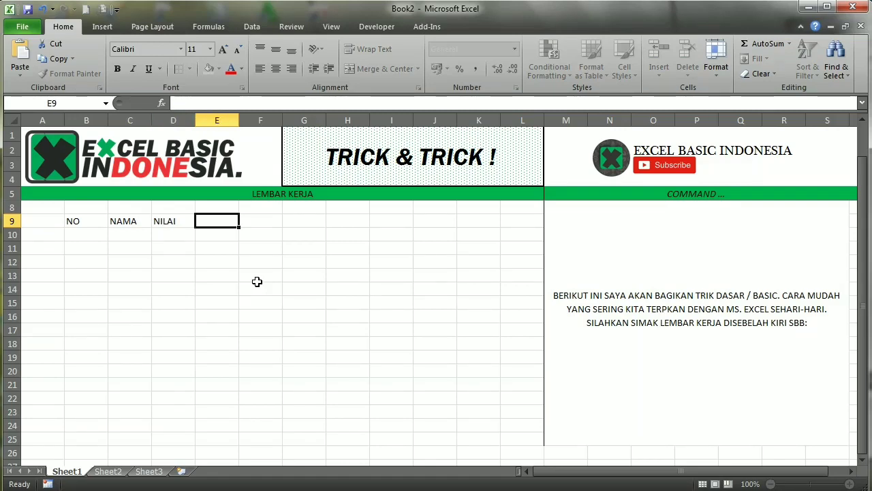
type("KETERANGAN")
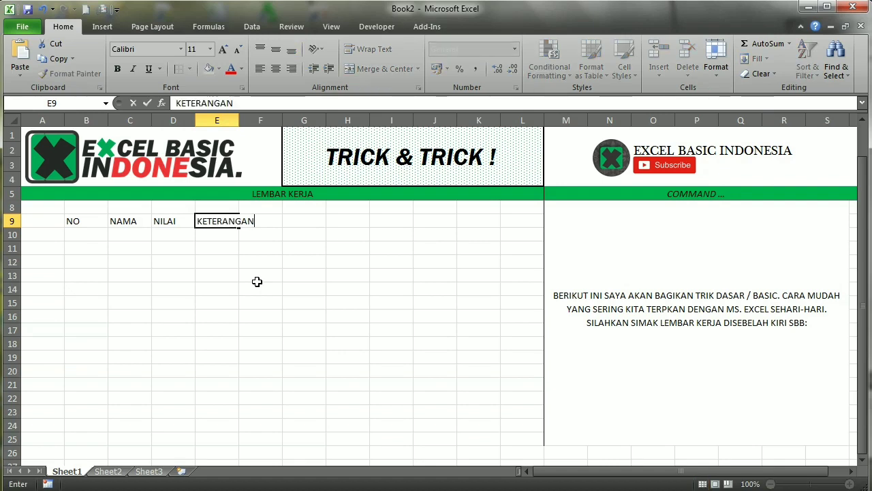
key("Return")
key("Up")
key("Right")
key("Right")
key("Right")
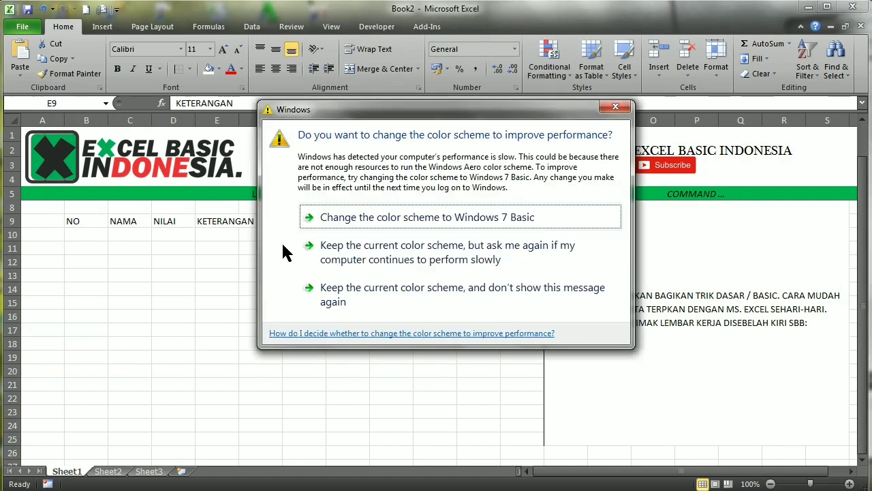
left_click(614, 106)
Step: Enter 1 in B10 as the first row number under NO
left_click(94, 239)
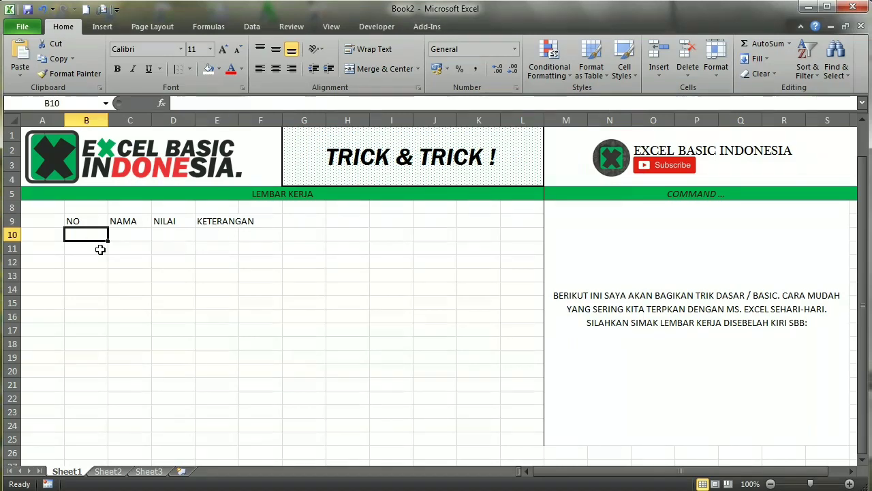
type("1")
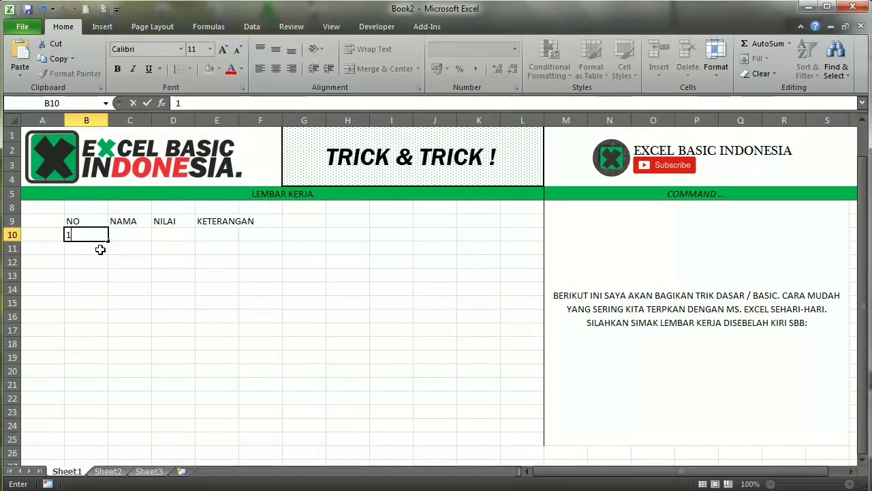
key("Return")
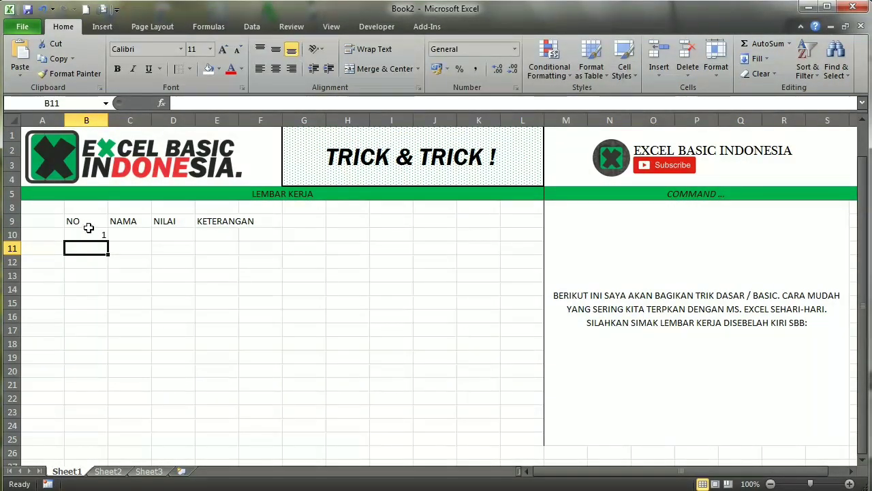
left_click(81, 223)
left_click(276, 68)
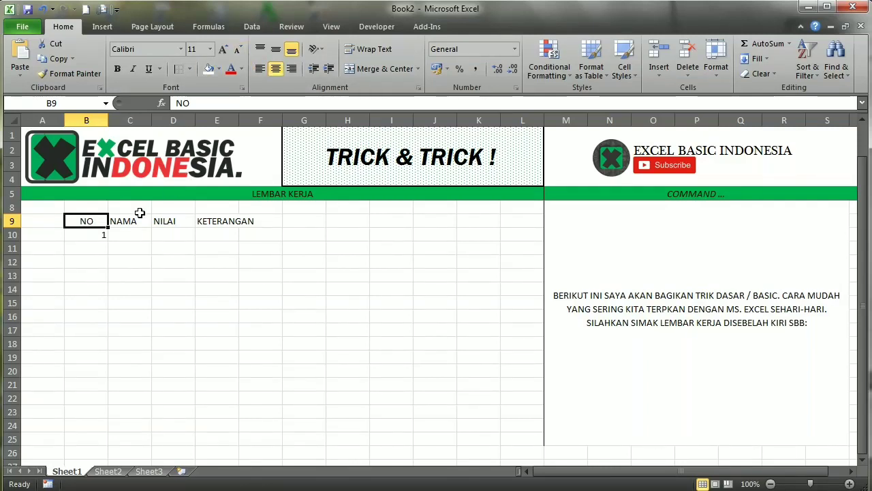
left_click(129, 221)
left_click(275, 68)
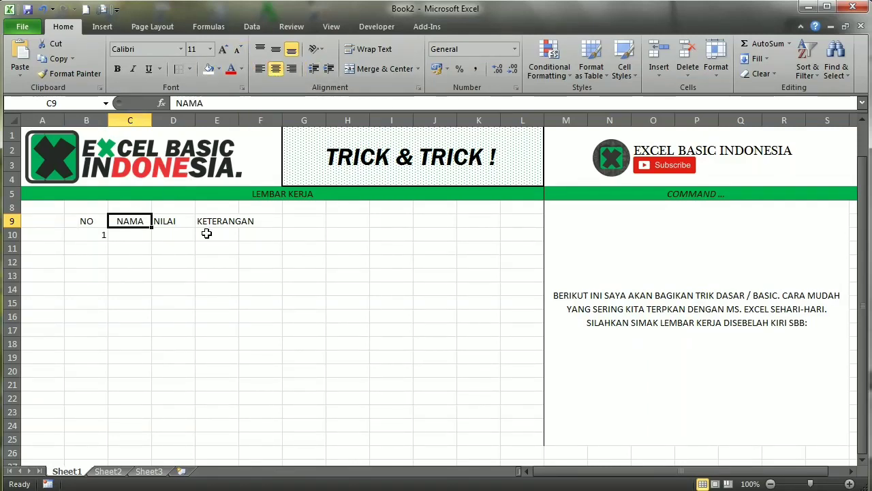
left_click(182, 219)
left_click(282, 69)
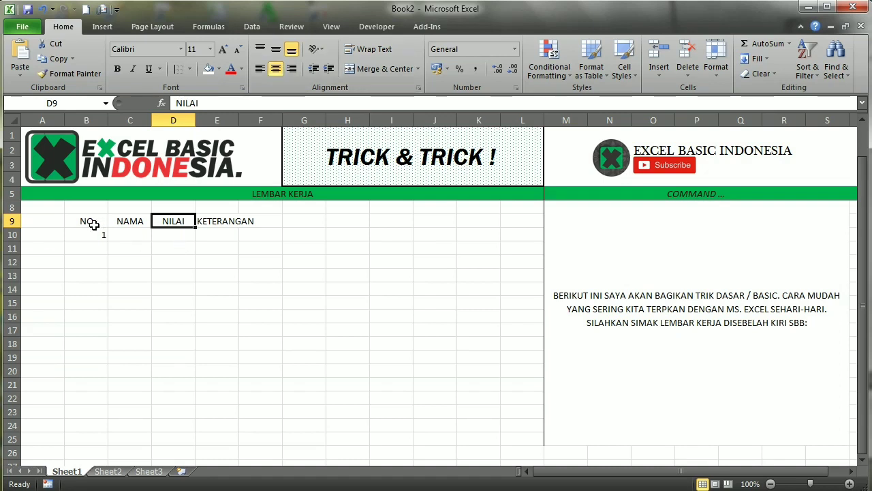
left_click_drag(89, 221, 159, 220)
key("ctrl+z")
key("ctrl+z")
key("ctrl+z")
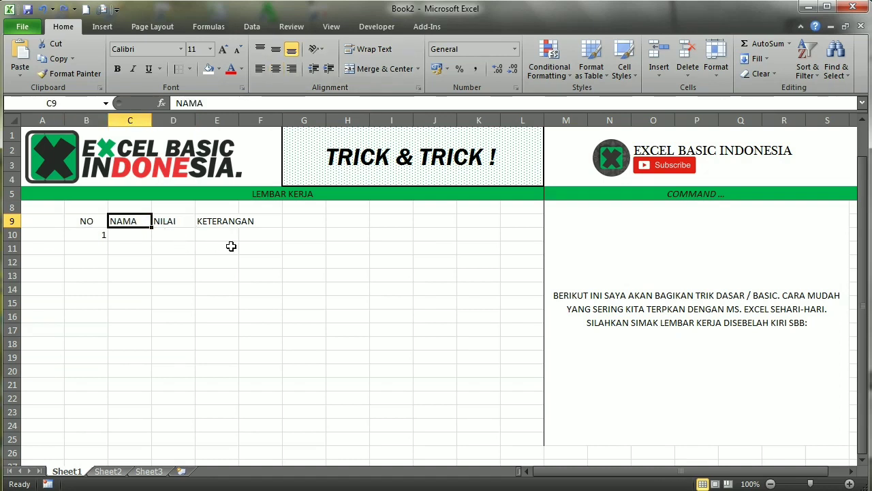
Step: Centre the heading cells B9:F9 horizontally in one operation
left_click_drag(86, 222, 256, 220)
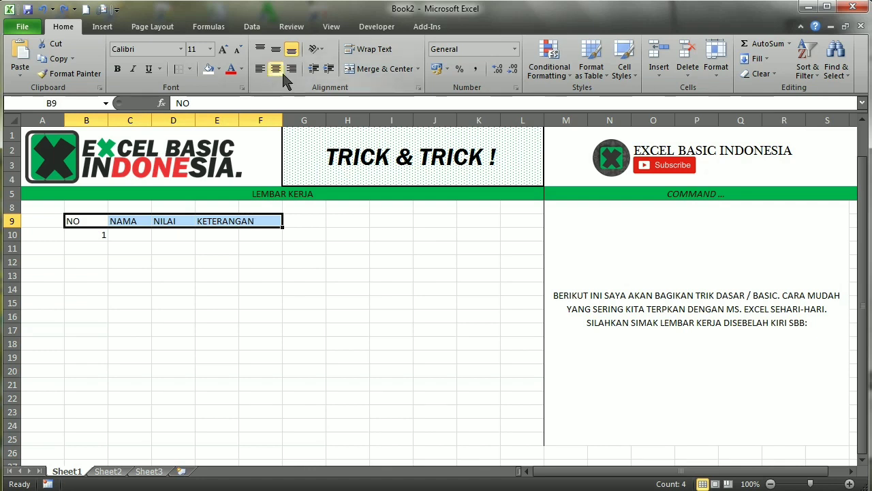
left_click(276, 69)
left_click(280, 274)
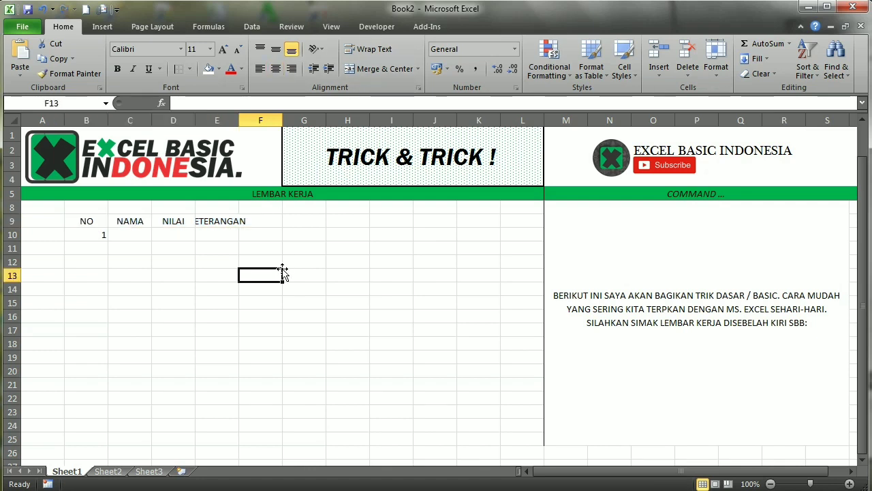
Step: Autofit the width of column E to the KETERANGAN heading
left_click(215, 218)
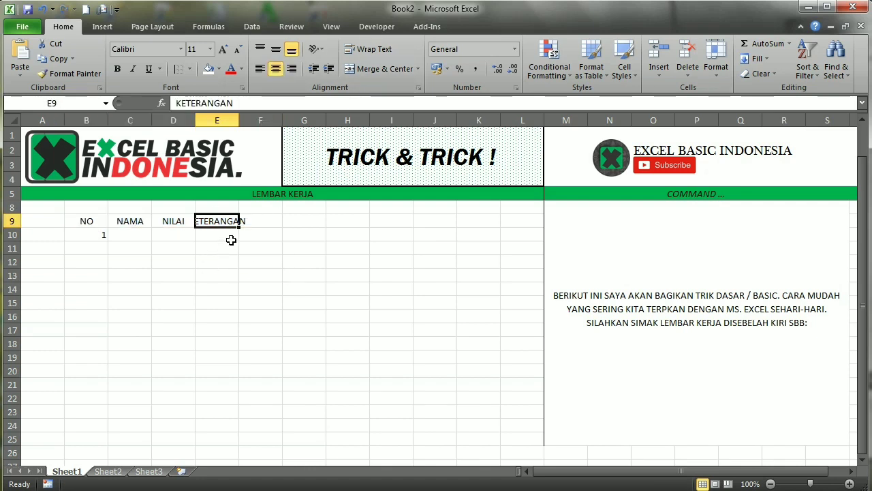
double_click(239, 120)
left_click(276, 288)
left_click_drag(89, 221, 172, 233)
left_click(92, 234)
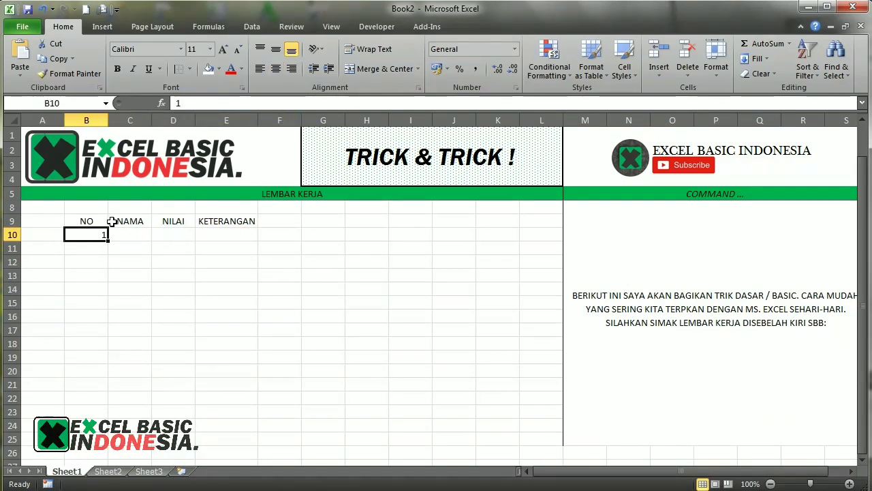
Step: Add the headings REMARK in F9 and ICON in G9
left_click(293, 225)
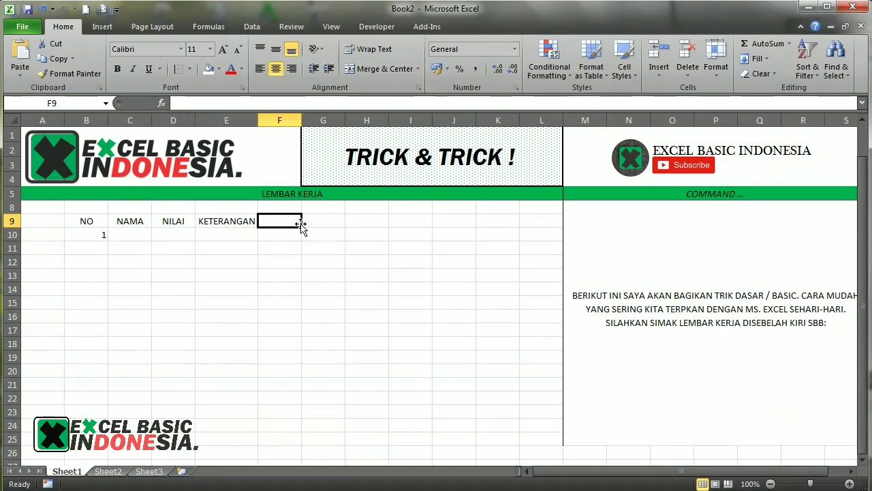
type("REMARK")
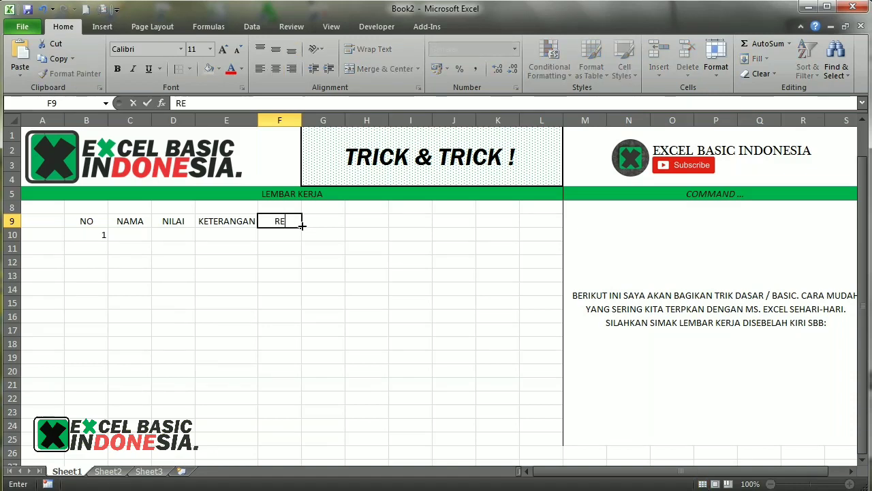
key("Return")
left_click(290, 220)
left_click(326, 221)
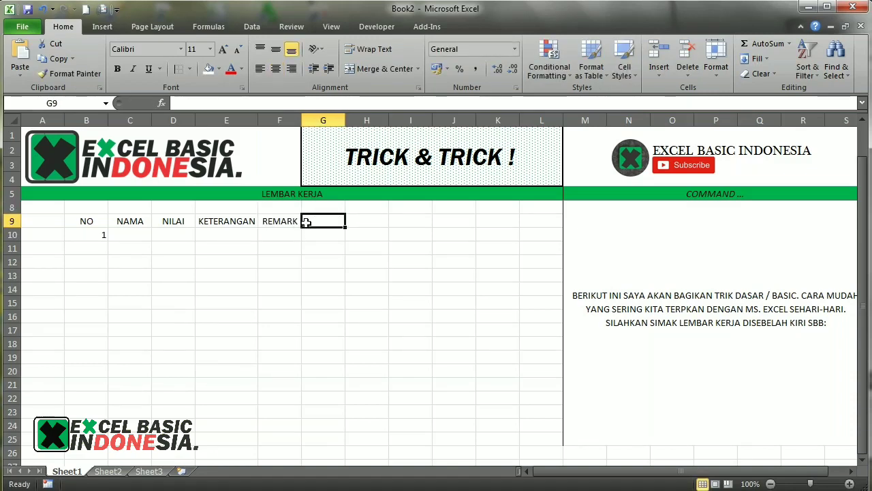
left_click(288, 220)
left_click(325, 221)
type("ICON")
key("Return")
left_click(325, 221)
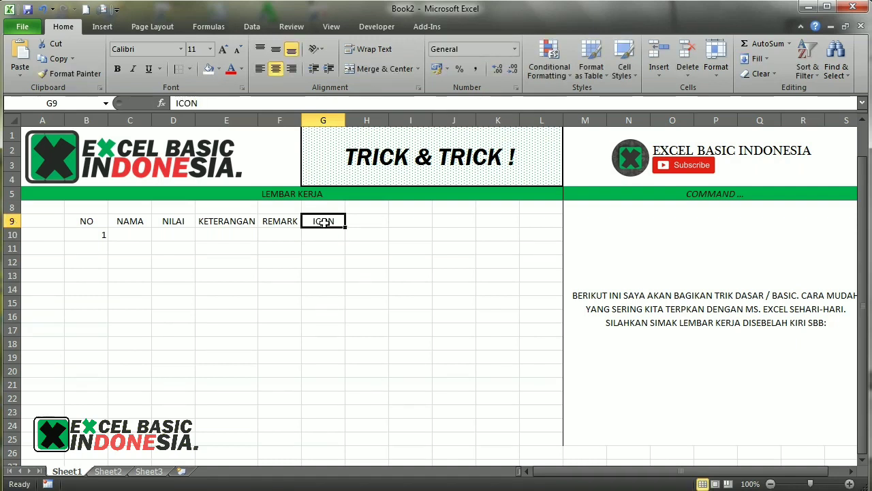
left_click(271, 248)
Step: Enter 2 in B11 as the second row number under NO
left_click(97, 233)
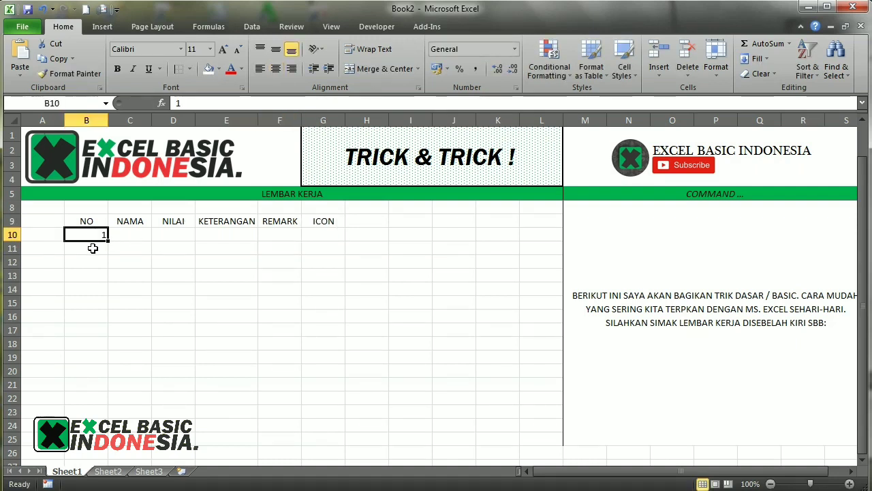
left_click(92, 246)
type("2")
key("Return")
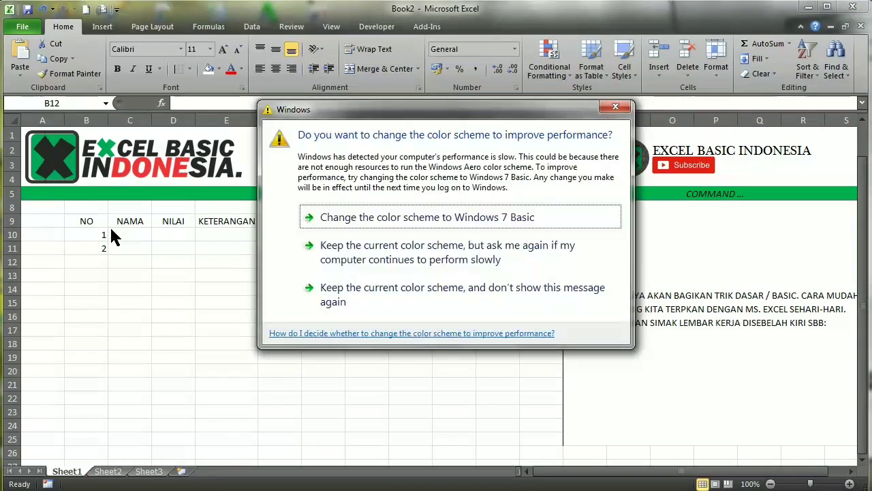
Step: Continue the numbering under NO with 3, 4 and 5 in B12:B14 and ??? in B15
left_click(615, 106)
type("3")
key("Return")
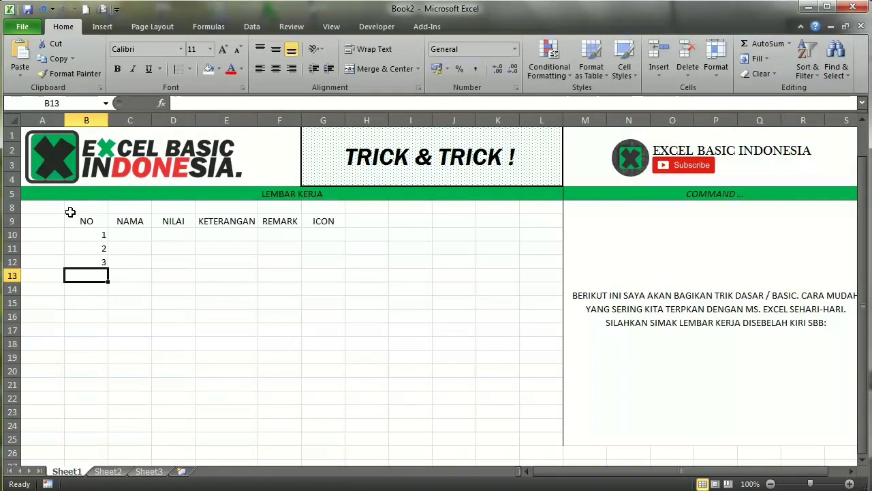
type("4")
key("Return")
type("5")
key("Return")
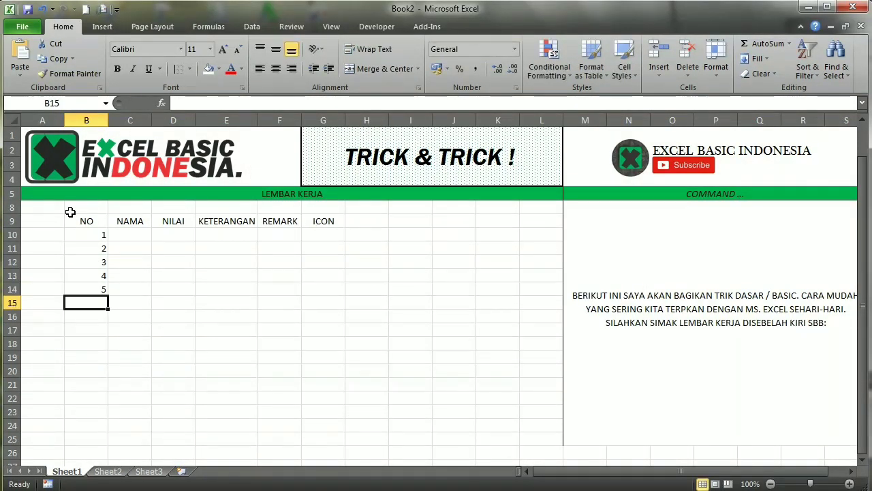
type("???")
Step: Clear the hand-entered numbers in B11:B15 and enter the formula =B10+1 in B11
left_click_drag(84, 252, 75, 302)
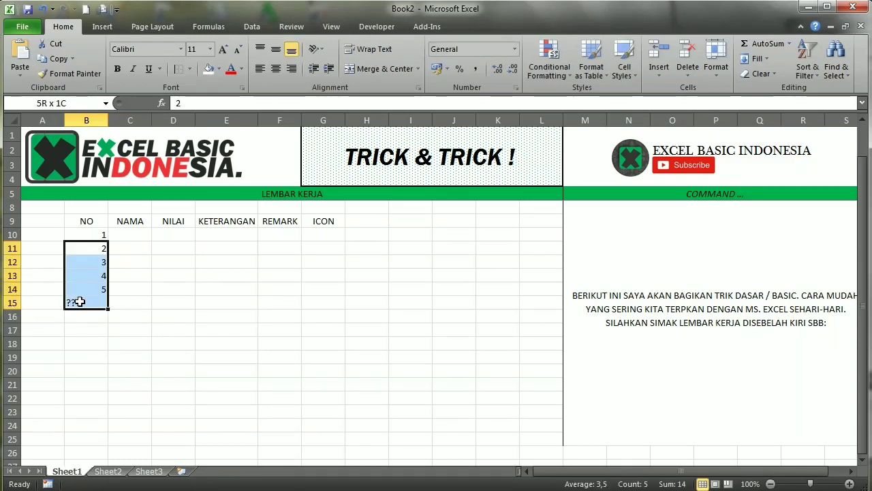
key("Delete")
key("Right")
key("Left")
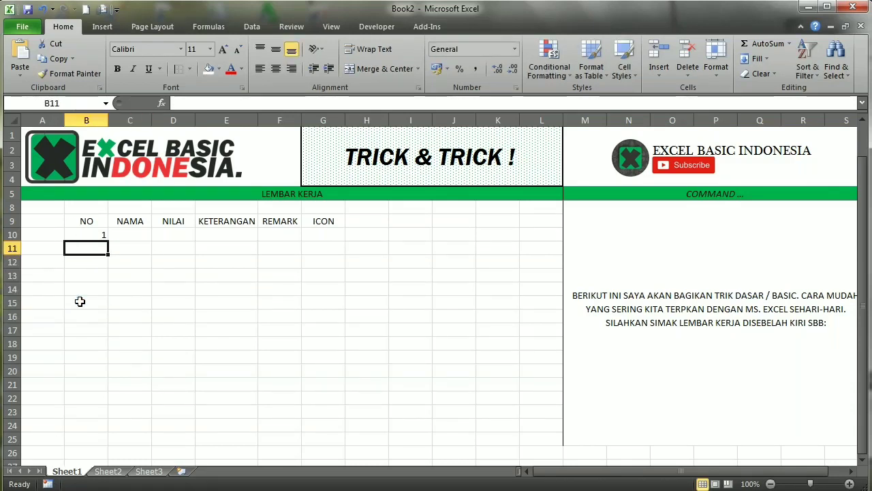
type("=")
key("Up")
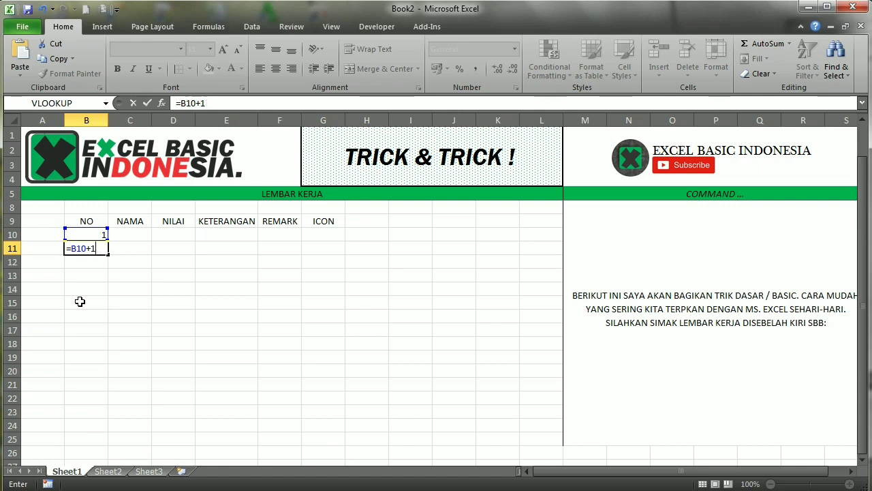
key("Return")
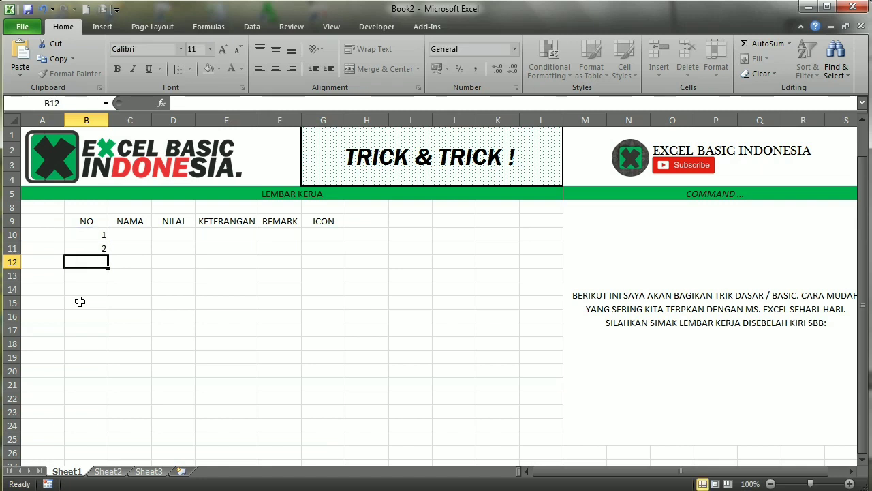
Step: Copy the numbering formula from B11 into the range B12:B20
key("Up")
key("ctrl+c")
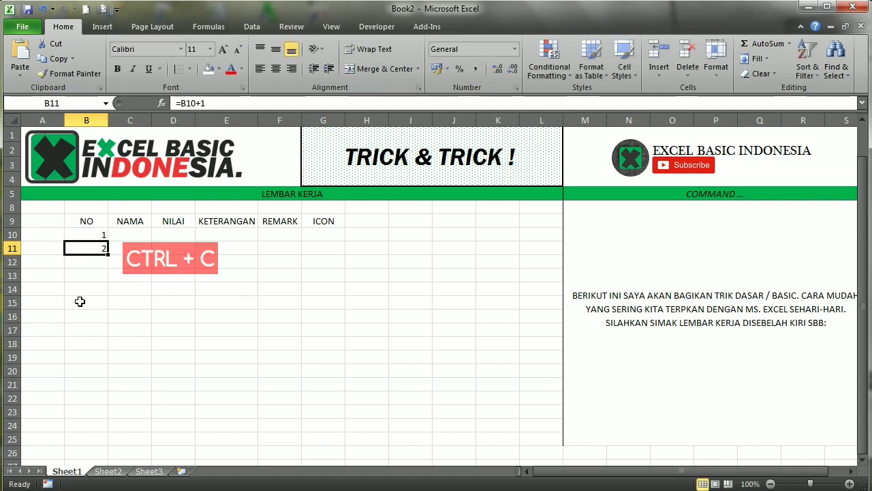
key("Down")
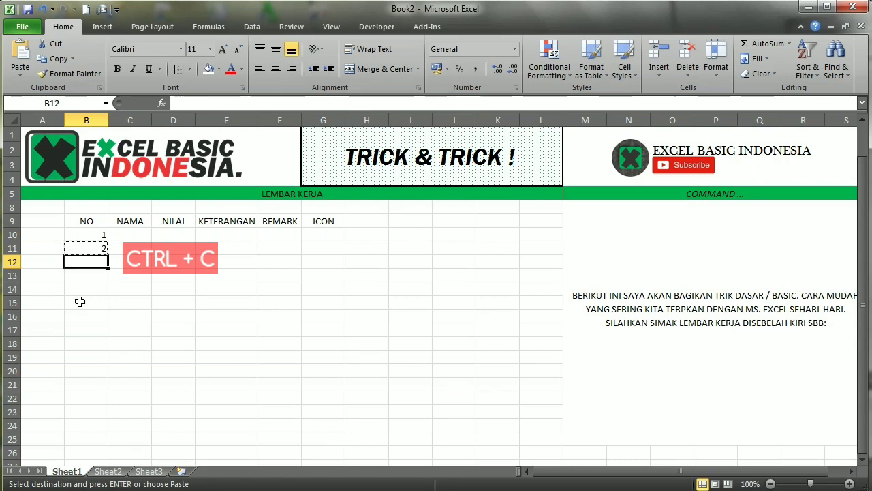
key("shift+Down")
key("shift+Down")
key("shift+Down")
key("shift+Down")
key("shift+Down")
key("shift+Down")
key("shift+Down")
key("shift+Down")
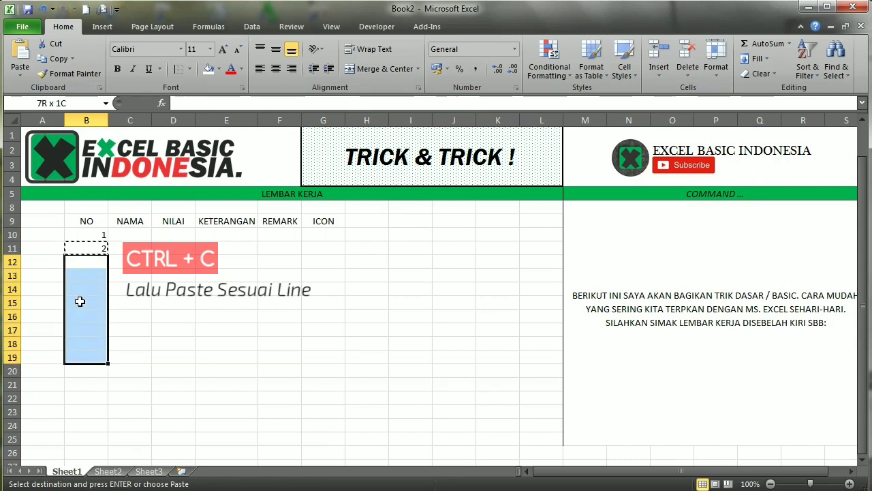
key("ctrl+v")
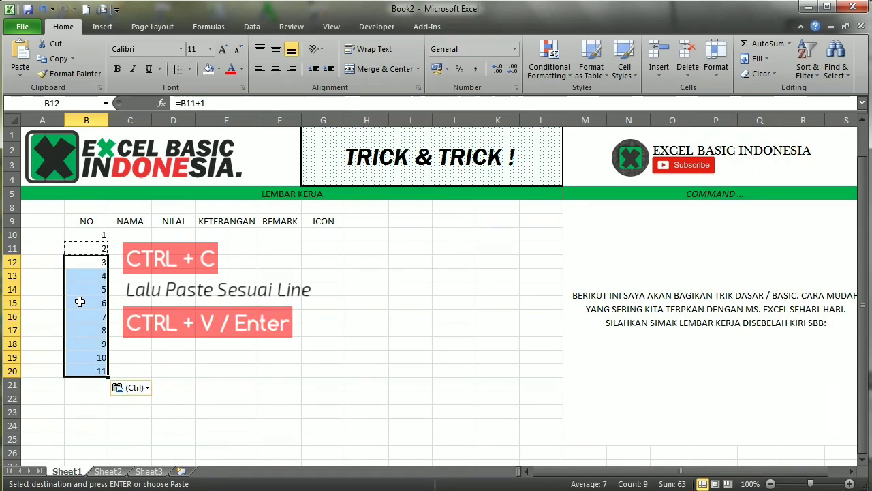
key("Escape")
Step: Show the sheet's formulas, examine the cell references in B11:B20, and switch back to the values
key("Right")
key("Left")
key("Down")
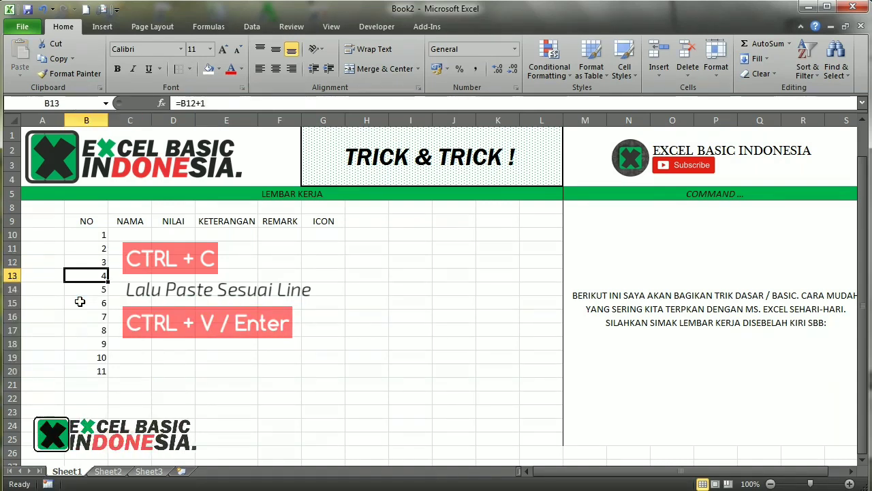
key("Down")
key("ctrl+grave")
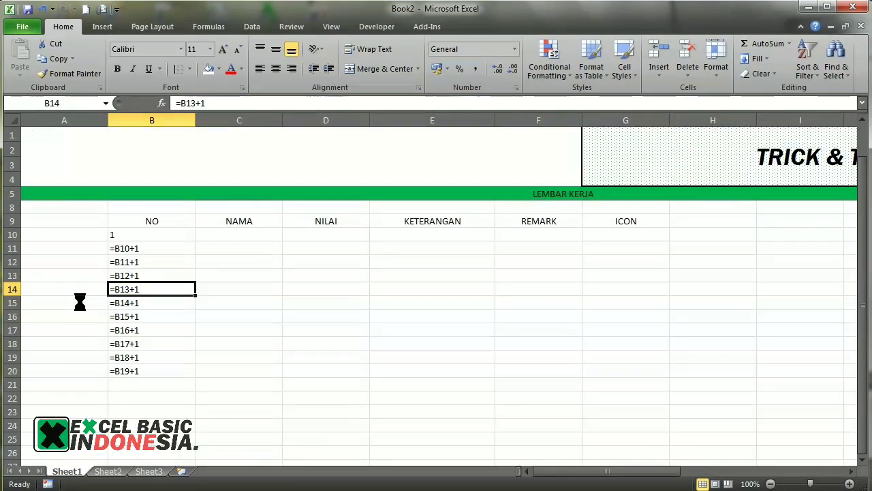
key("Up")
key("Up")
key("Up")
key("Down")
key("Down")
key("Down")
key("Down")
key("Down")
key("Down")
key("Down")
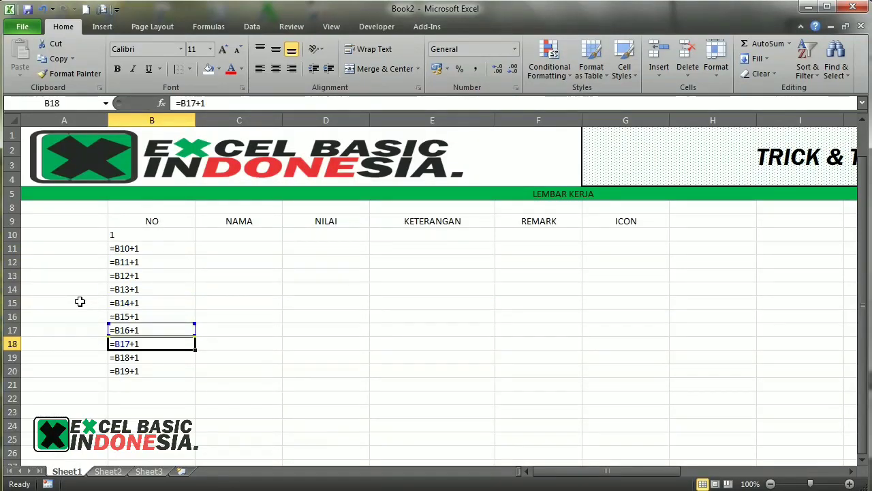
key("Down")
key("Down")
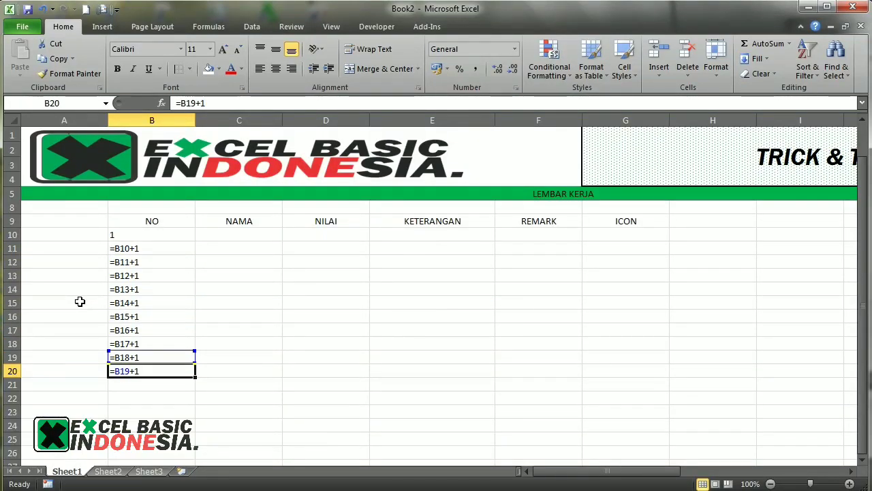
key("ctrl+grave")
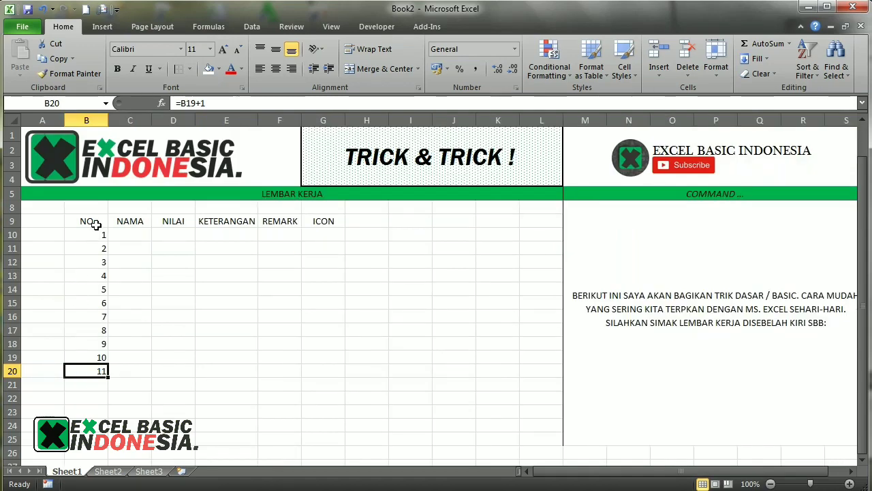
key("ctrl+shift+Up")
key("Down")
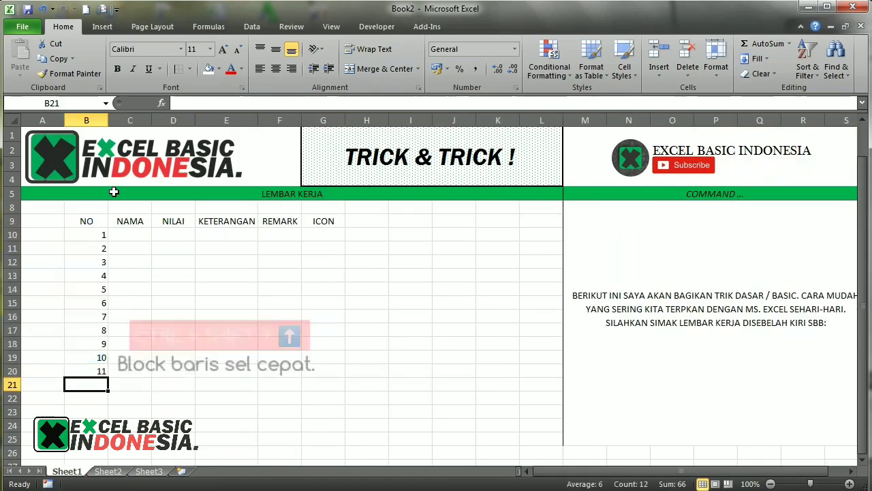
key("Up")
key("Up")
key("Up")
key("Up")
key("Down")
key("Down")
key("Down")
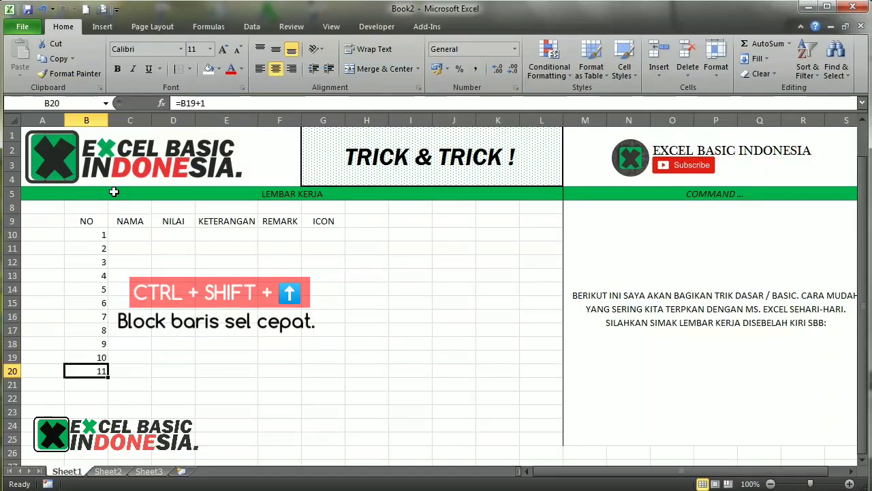
Step: Centre the NO heading and its numbers in B9:B20 horizontally
key("ctrl+shift+Up")
key("Return")
left_click(275, 68)
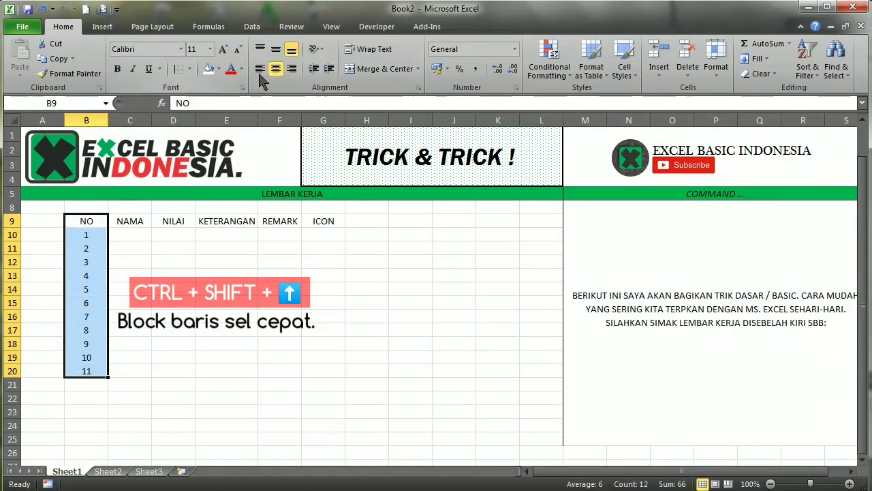
Step: Fill in a sample person's name in each of C10 and C11 under NAMA, dismissing the color scheme prompt
left_click(129, 234)
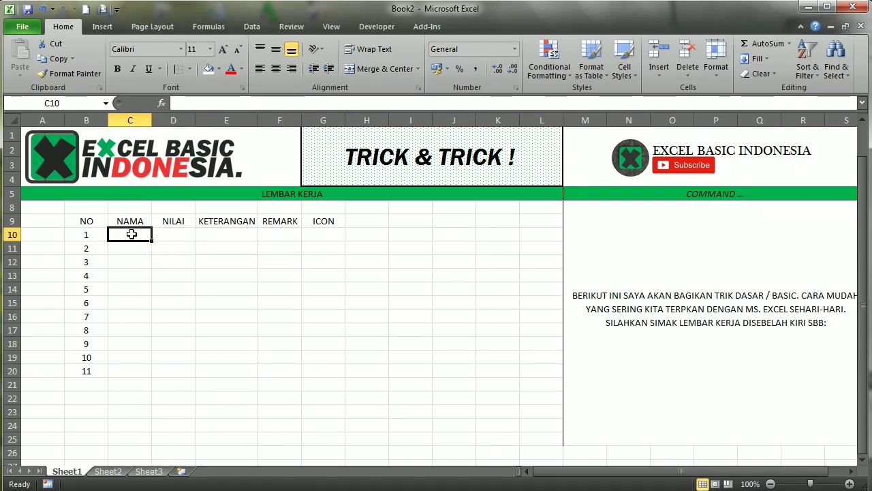
type("KLUT")
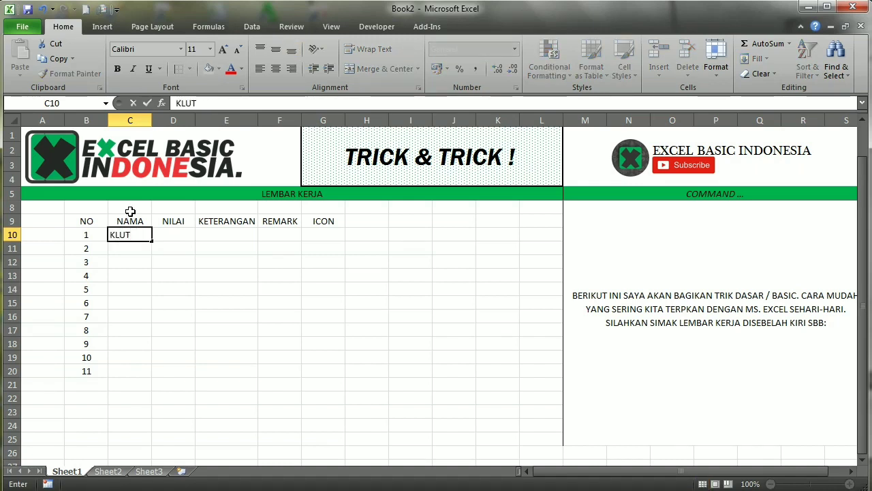
type("HUK")
key("Return")
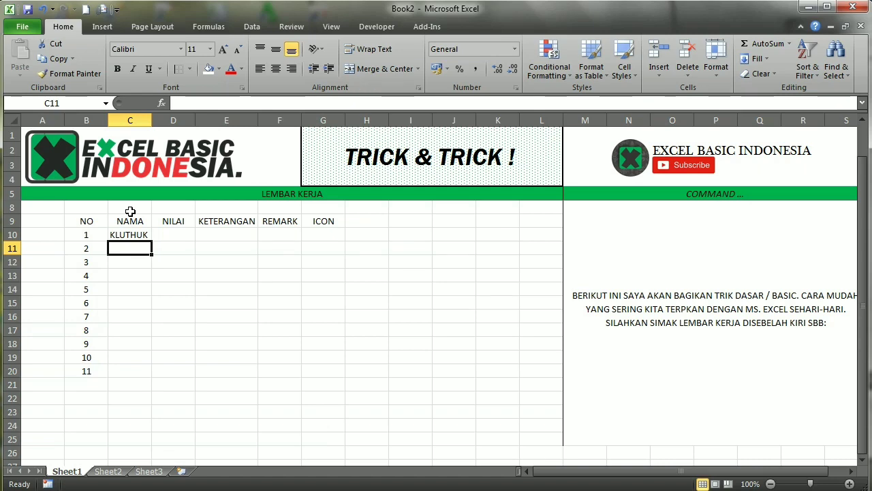
type("DERSONO")
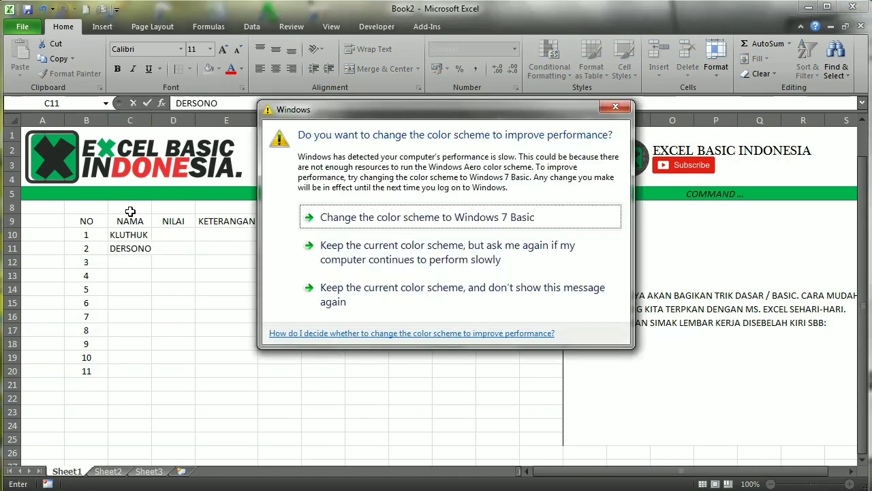
left_click(615, 107)
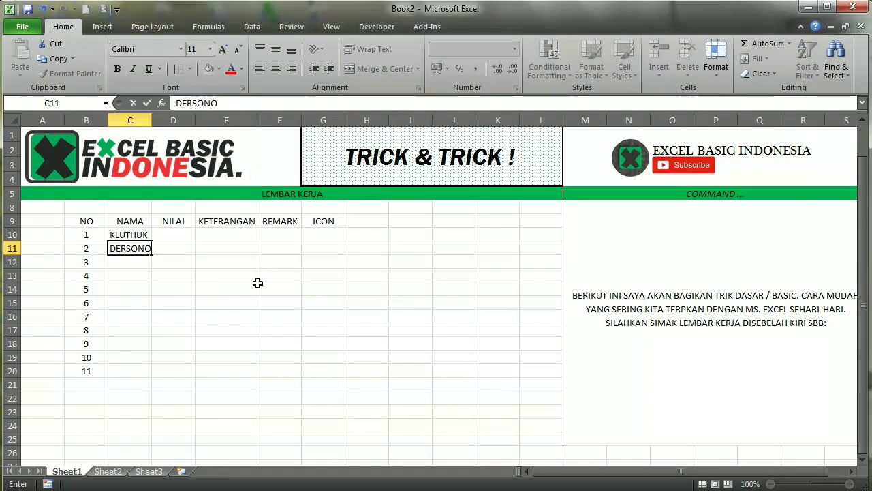
Step: Enter the scores 8 in D10 and 5 in D11 under NILAI
left_click(165, 231)
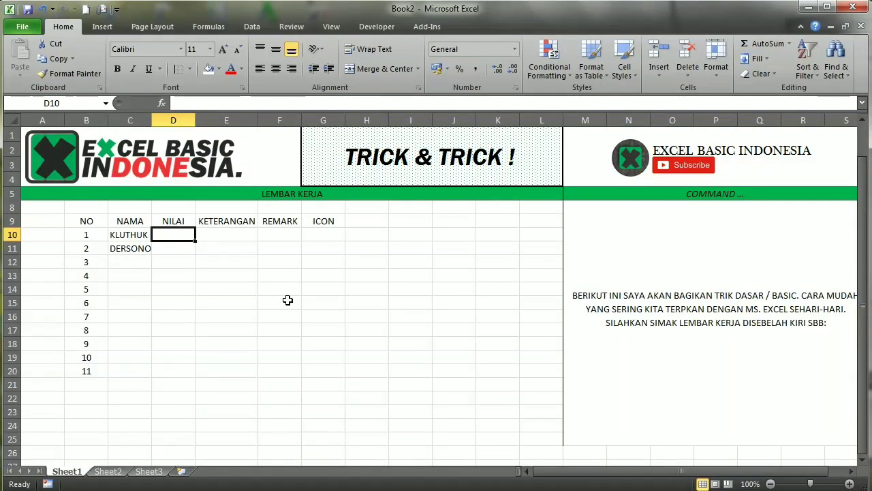
type("8")
key("Return")
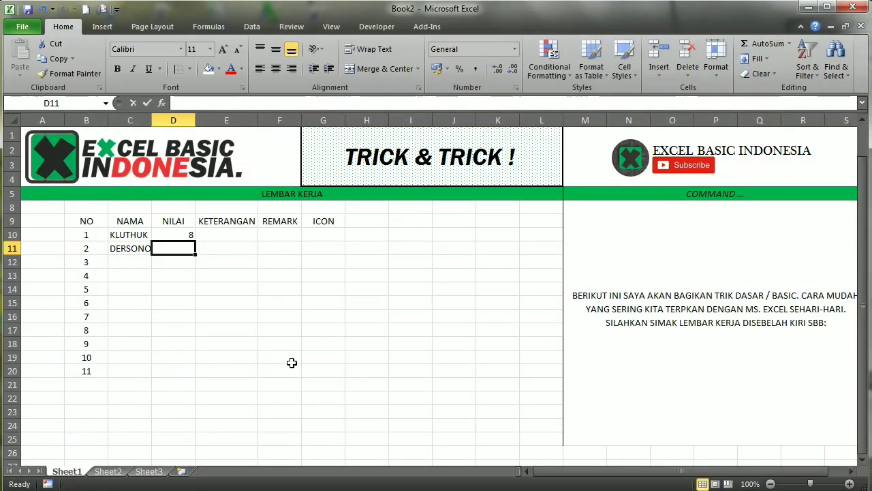
type("5")
key("ctrl+Return")
key("Up")
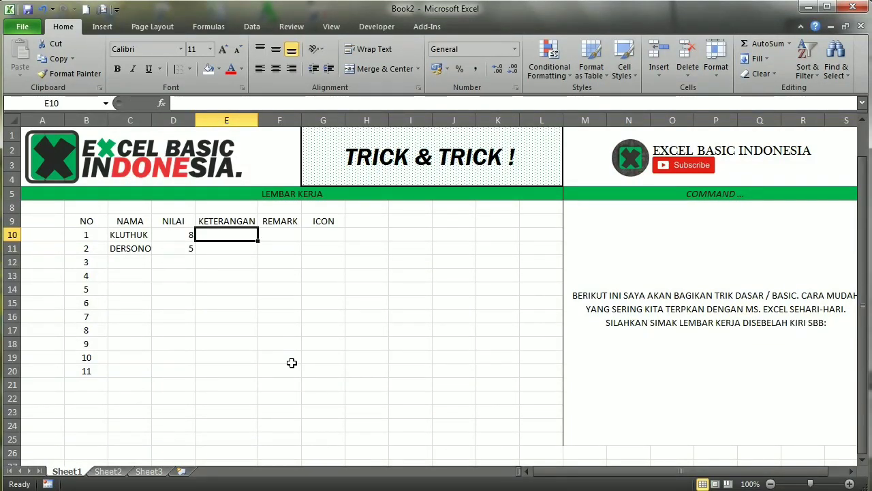
key("Right")
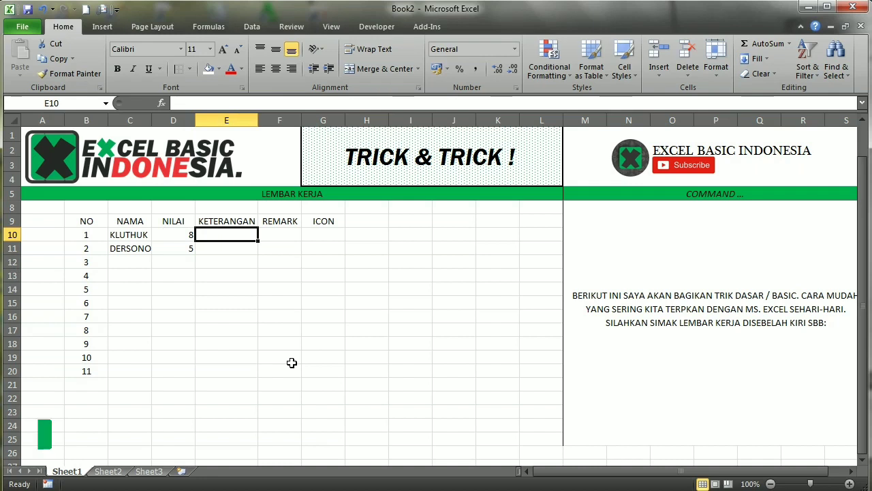
type("LU")
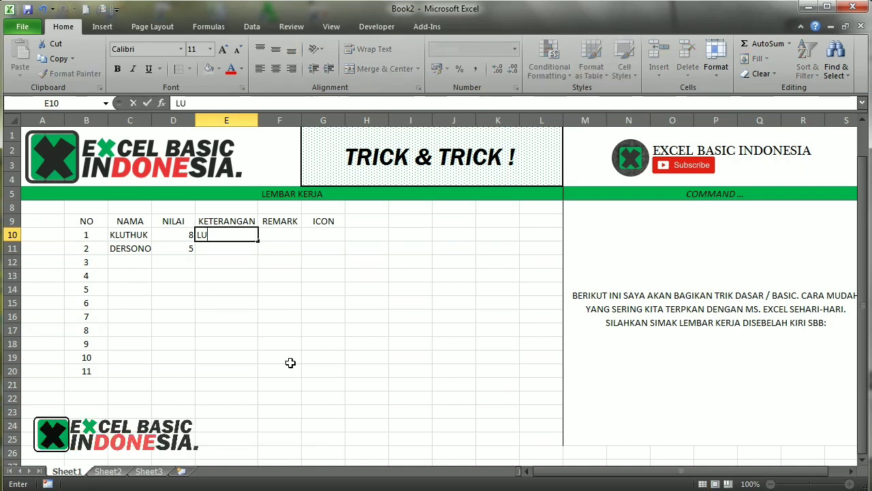
type("LUS")
key("Escape")
key("Up")
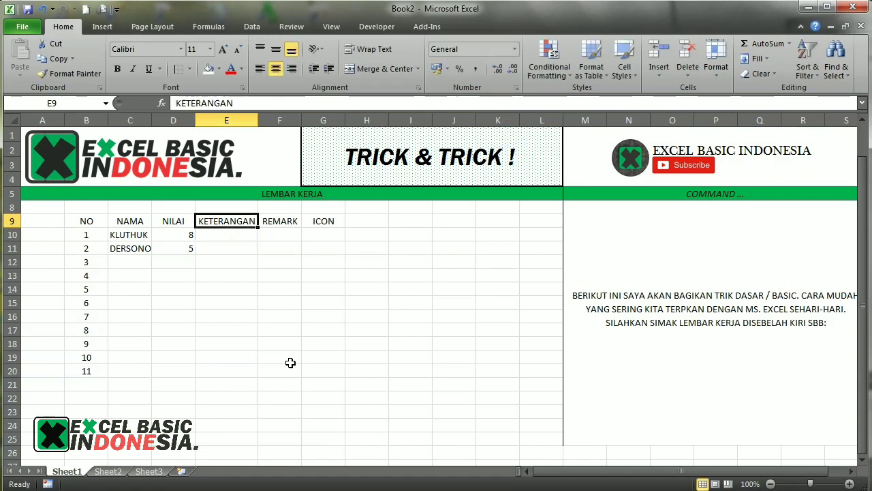
Step: Apply All Borders to the two empty cells J9:J10 beside the table
mouse_move(449, 222)
left_mouse_down()
mouse_move(462, 218)
mouse_move(462, 234)
left_mouse_up()
left_click(189, 70)
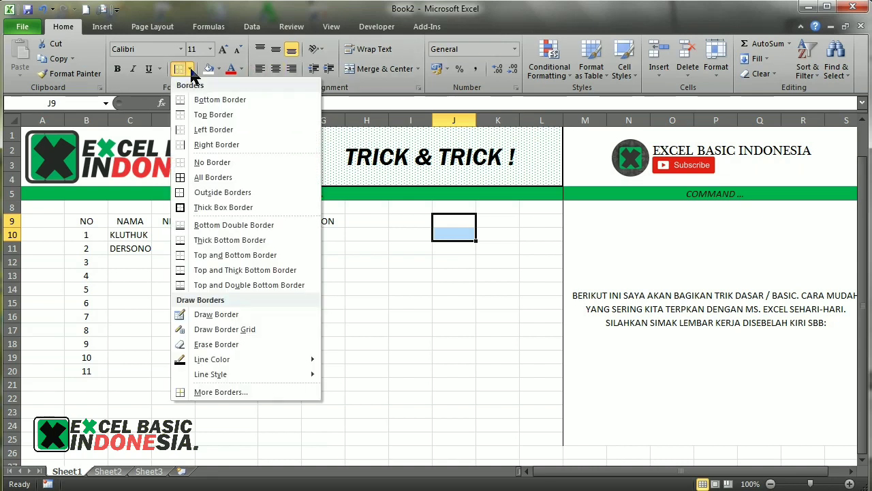
left_click(201, 174)
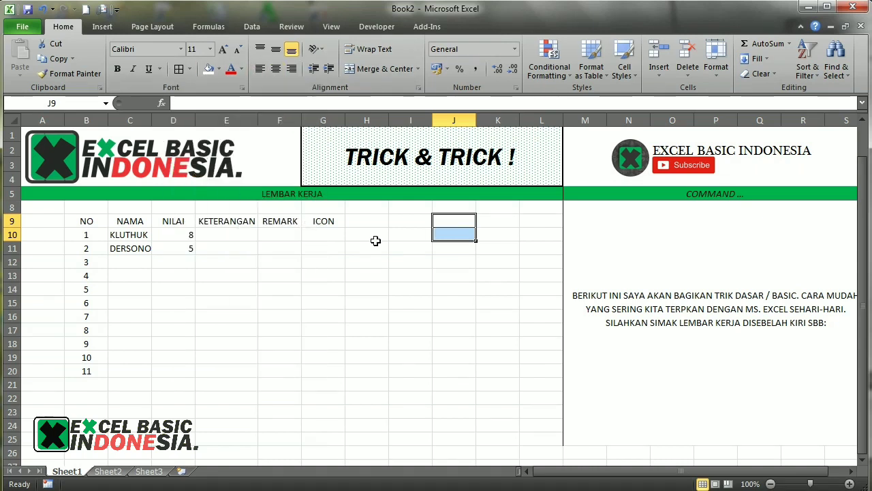
Step: Enter the heading STANDARD in J9 and the reference score 7,5 in J10
left_click(453, 224)
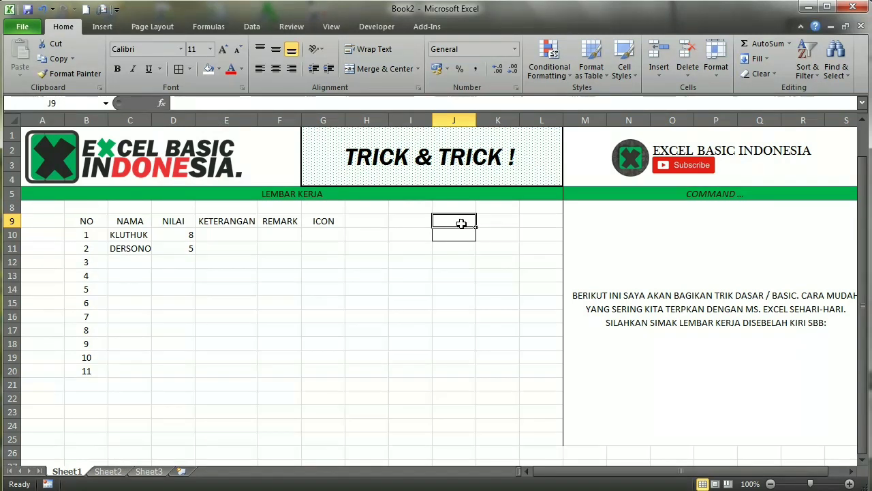
type("ST")
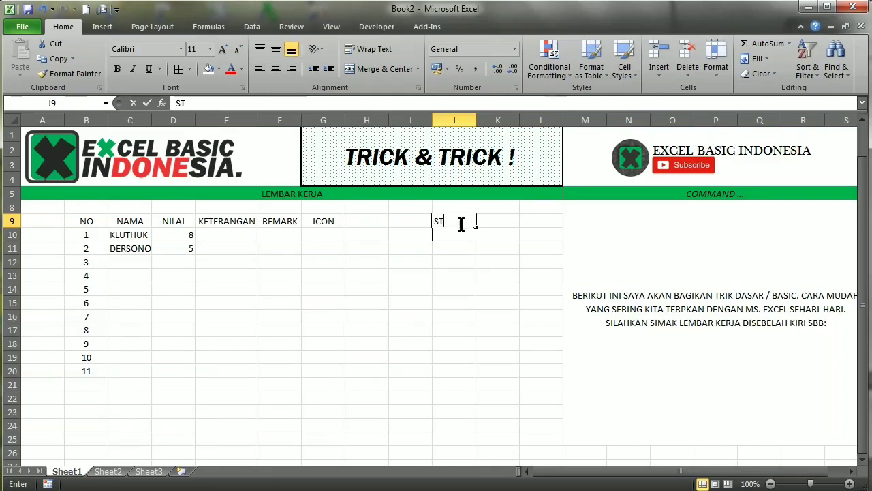
type("ANDARD")
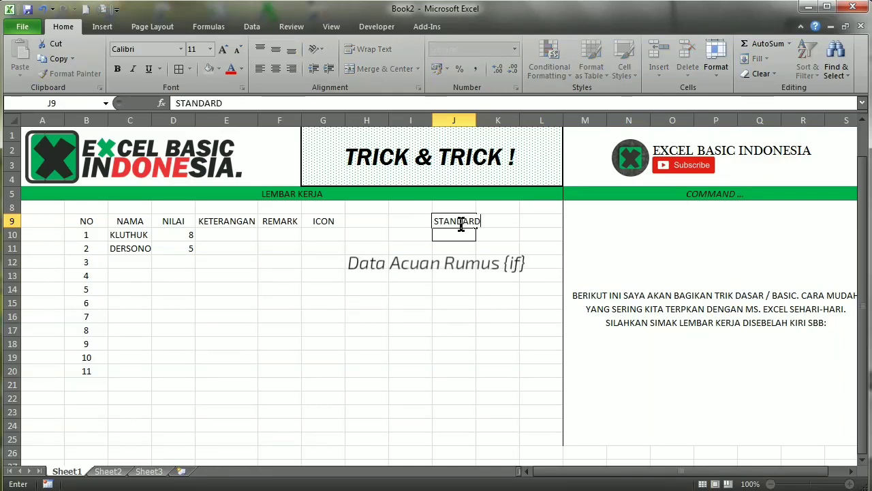
key("Return")
type("7,5")
key("Return")
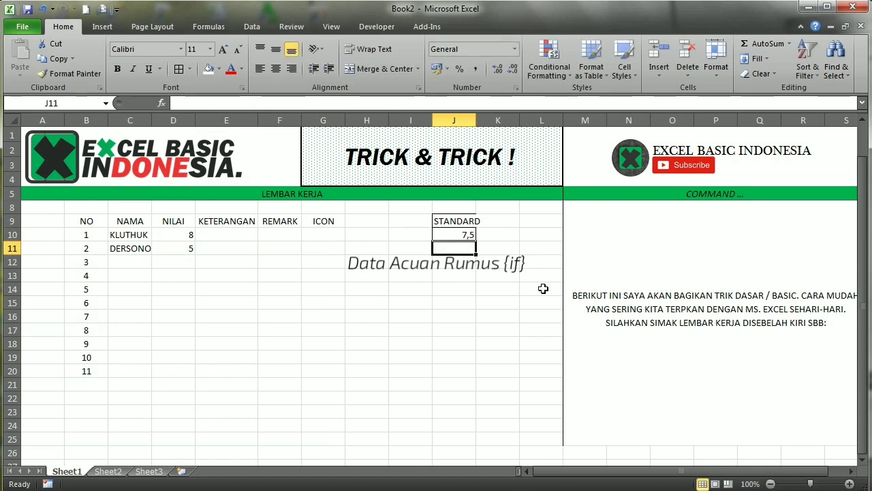
Step: Widen column J so the STANDARD heading fits inside its cell
left_click(444, 235)
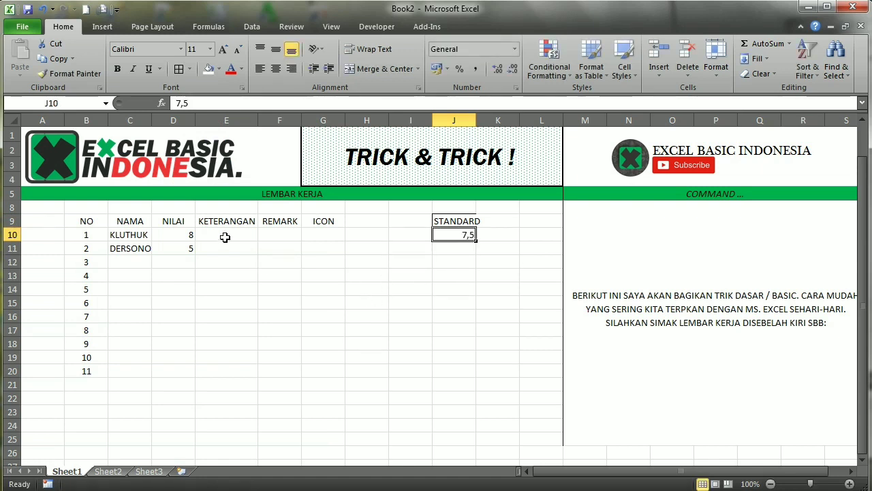
left_click(439, 221)
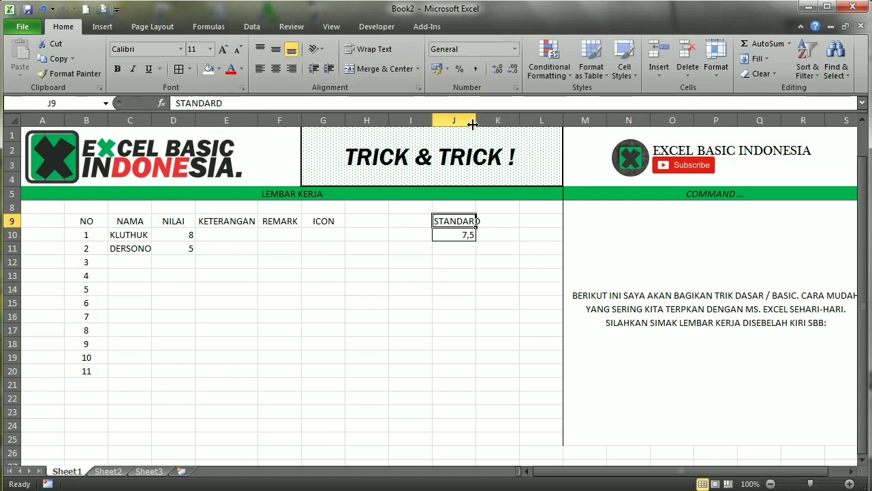
left_click_drag(478, 117, 484, 118)
left_click(470, 232)
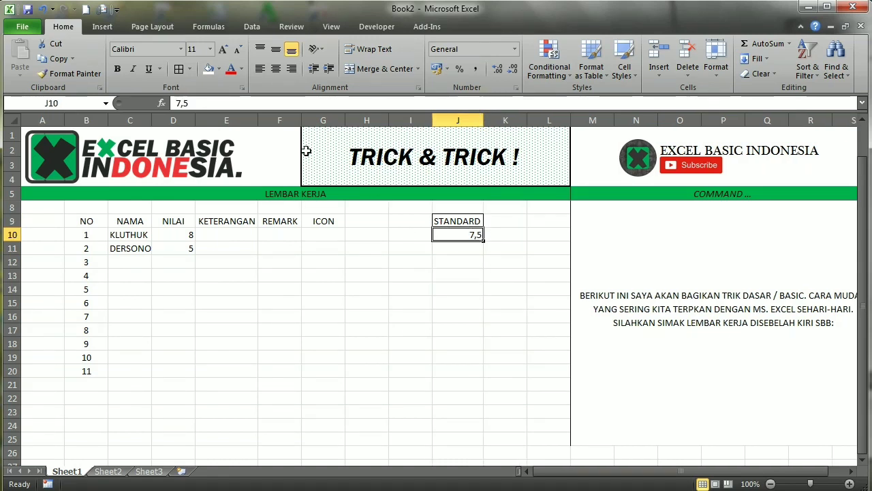
Step: Enter the formula =IF(D10>J10;"LULUS";"TIDAK LULUS") in E10 under KETERANGAN
left_click(224, 235)
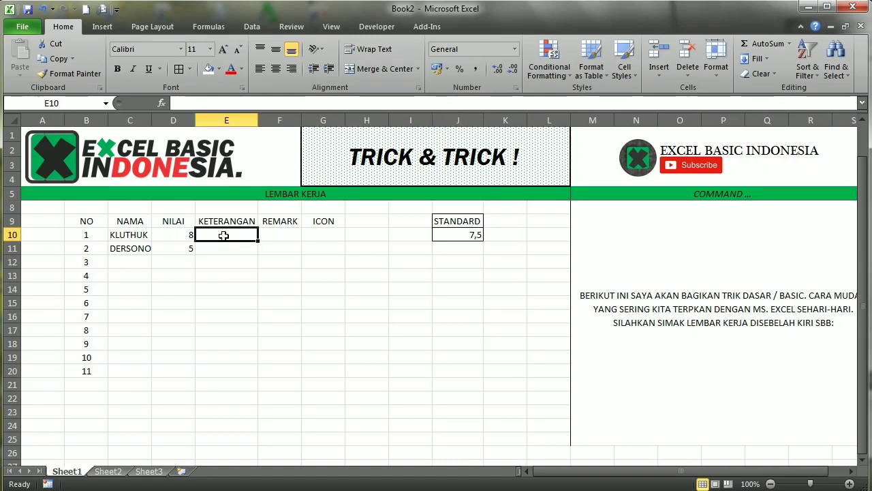
type("=")
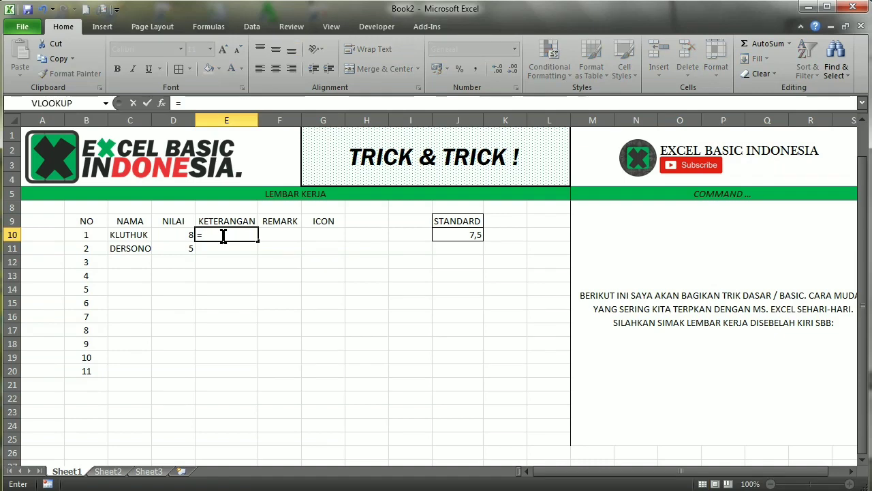
type("IF(")
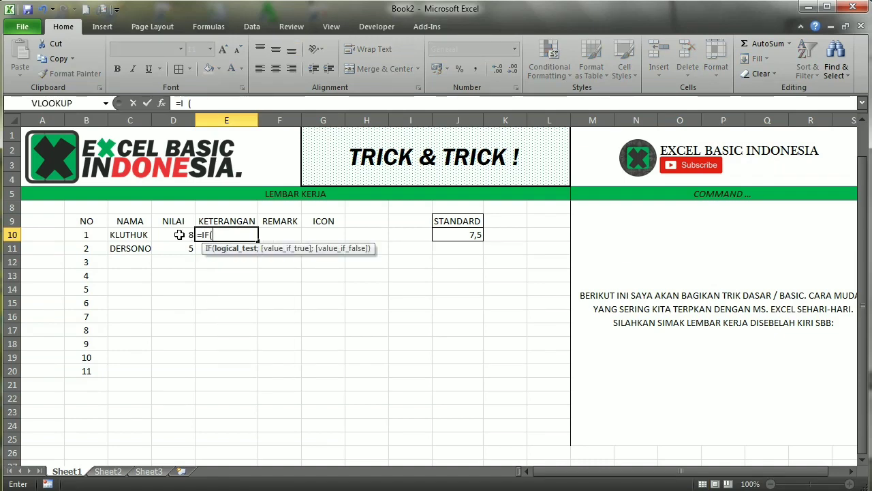
left_click(616, 106)
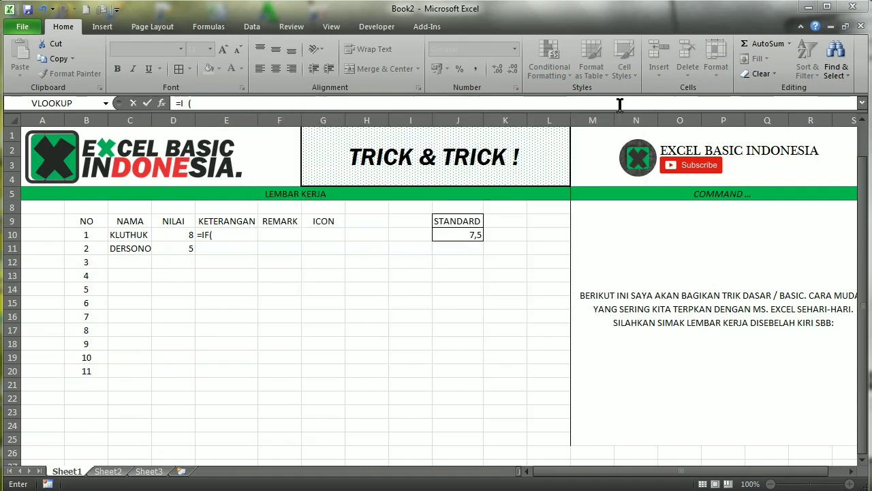
left_click(175, 234)
type(">")
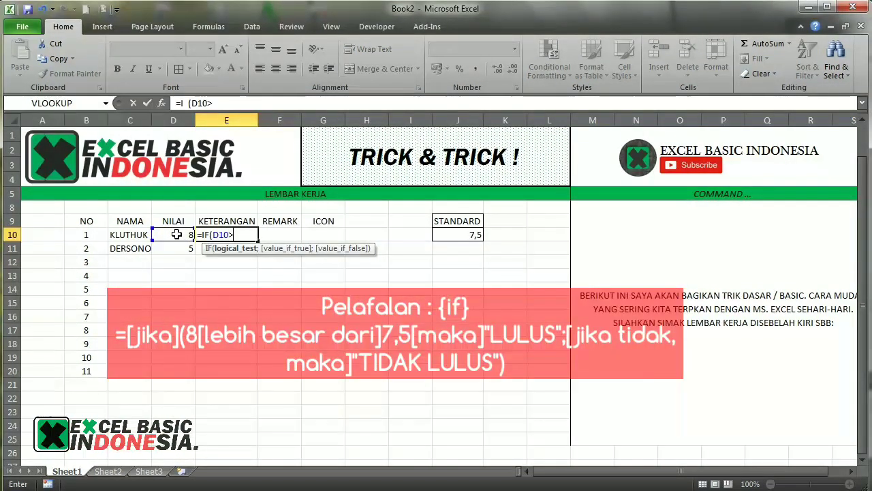
left_click(456, 234)
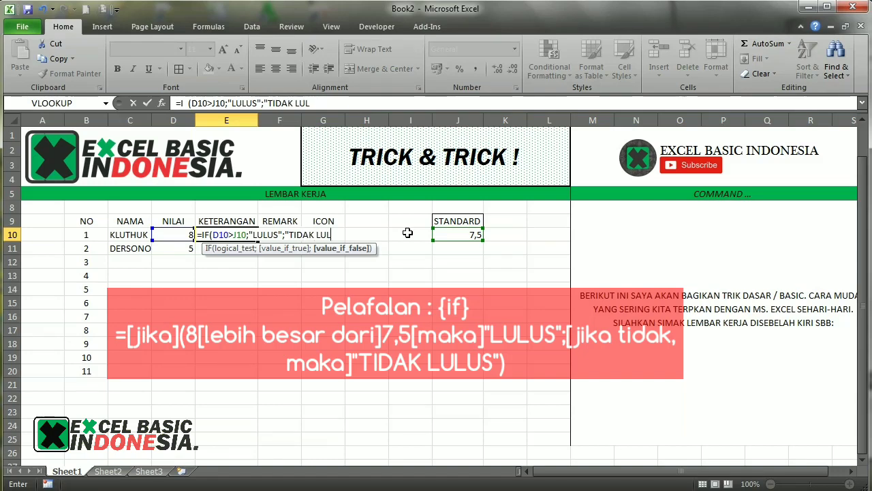
type(")")
key("Return")
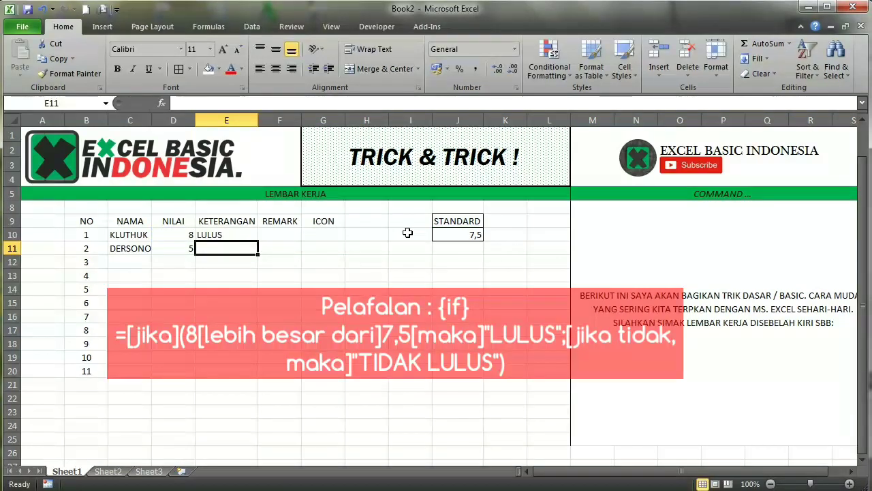
Step: Copy the IF formula from E10 into E11 and inspect which cells the copy refers to
key("Up")
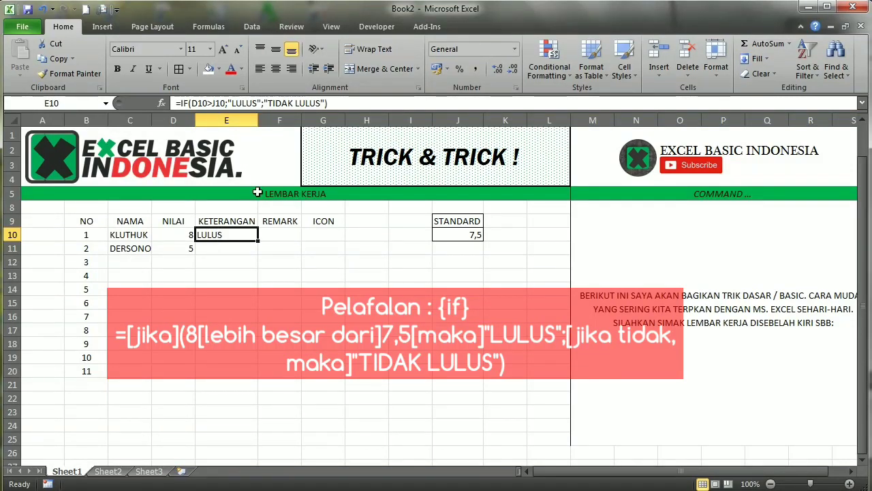
key("ctrl+c")
key("Down")
key("ctrl+v")
key("Escape")
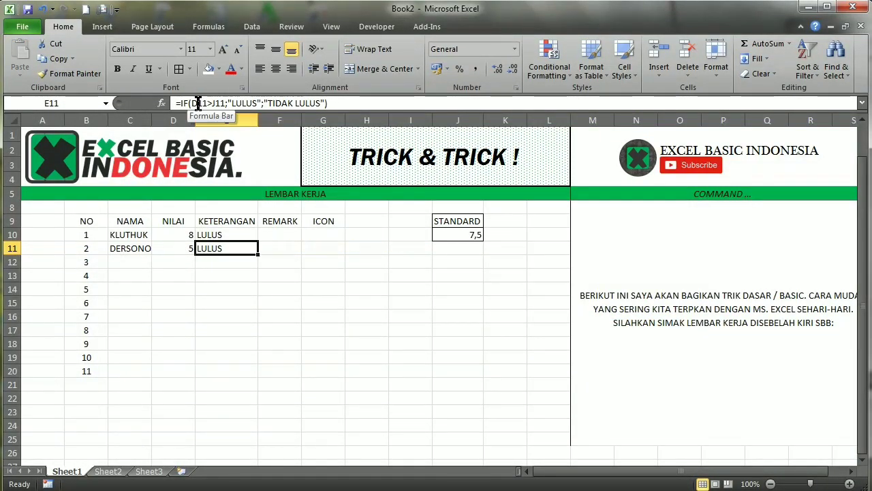
key("F2")
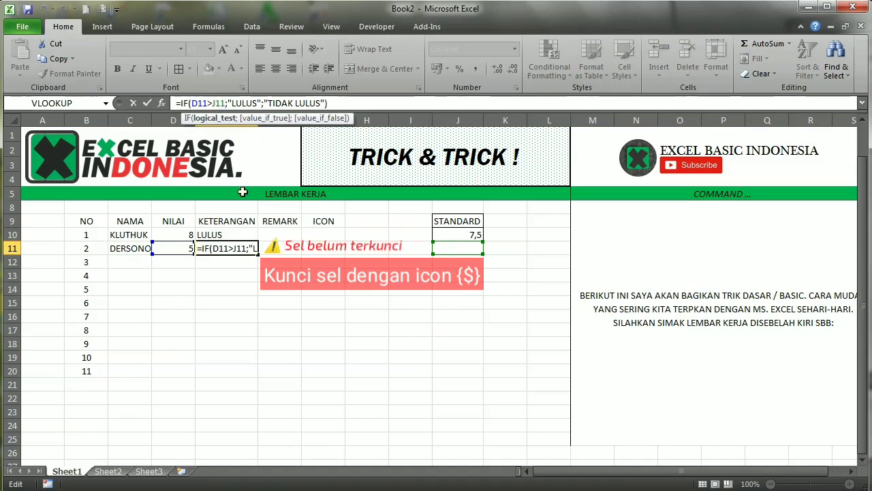
key("ctrl+Return")
Step: Make the standard reference in E10's IF formula absolute as $J$10
left_click(224, 234)
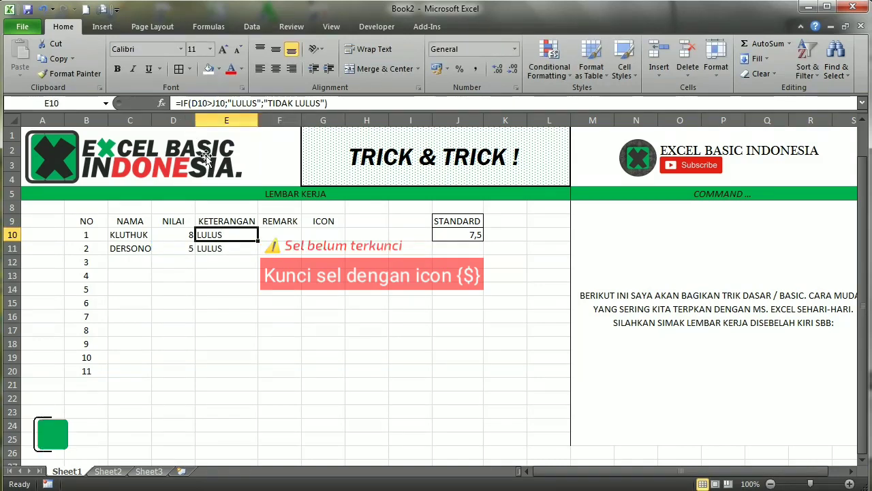
left_click(216, 103)
type("$>J")
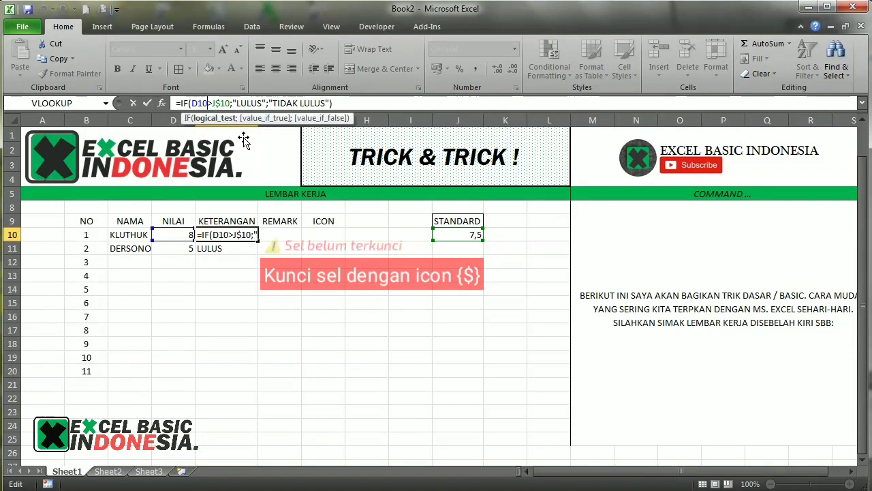
type("$")
key("BackSpace")
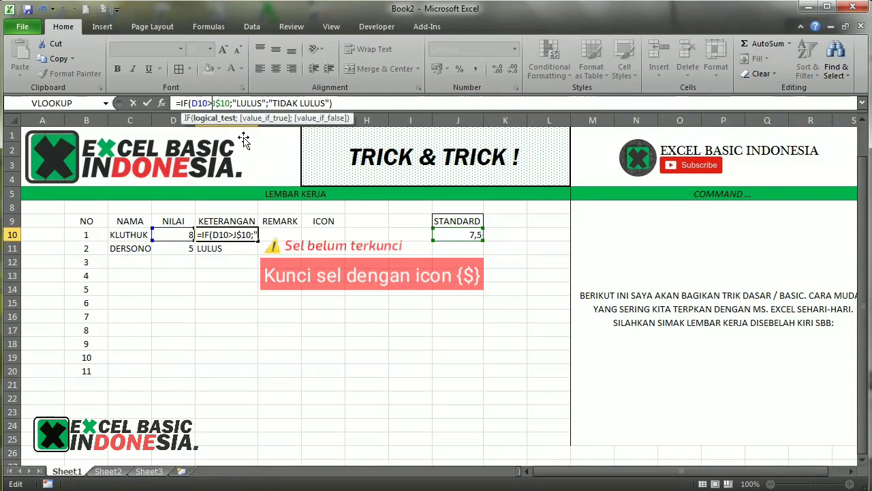
type("$")
key("Return")
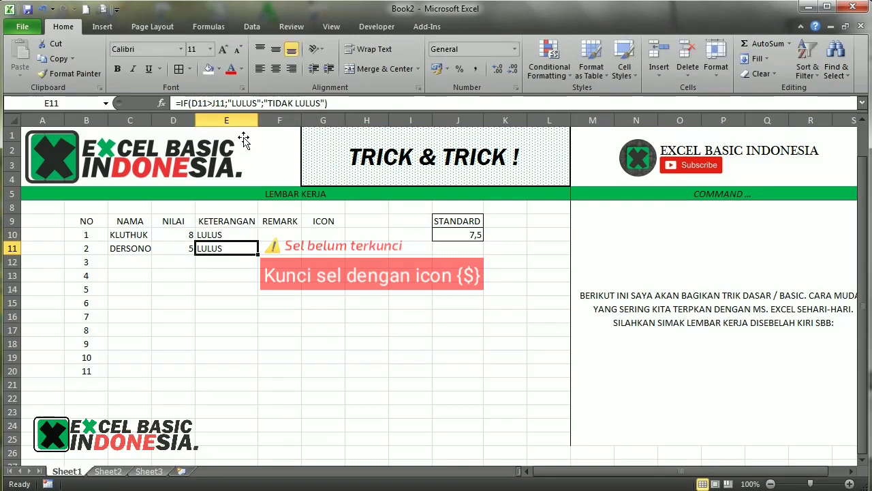
Step: Copy the IF formula with the locked standard reference from E10 over the formula in E11
key("Up")
key("ctrl+c")
key("Down")
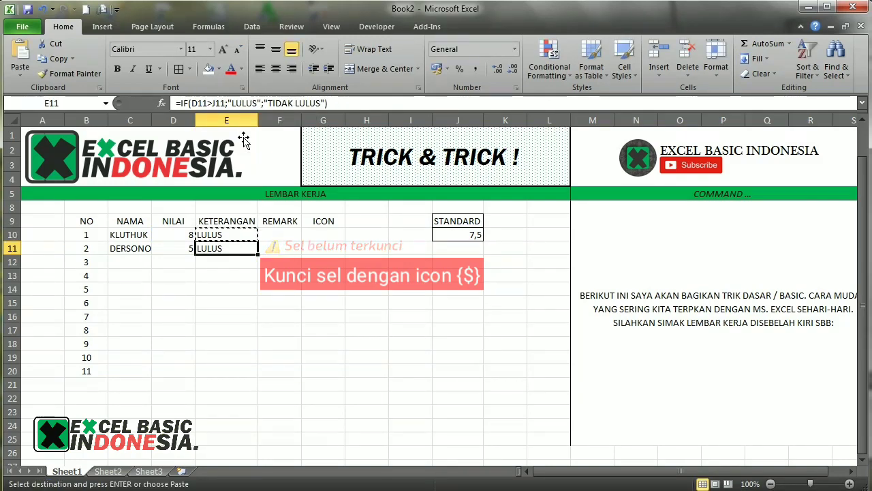
key("Return")
Step: Enter the remarks B in F10 and C in F11 under REMARK
key("Right")
key("Up")
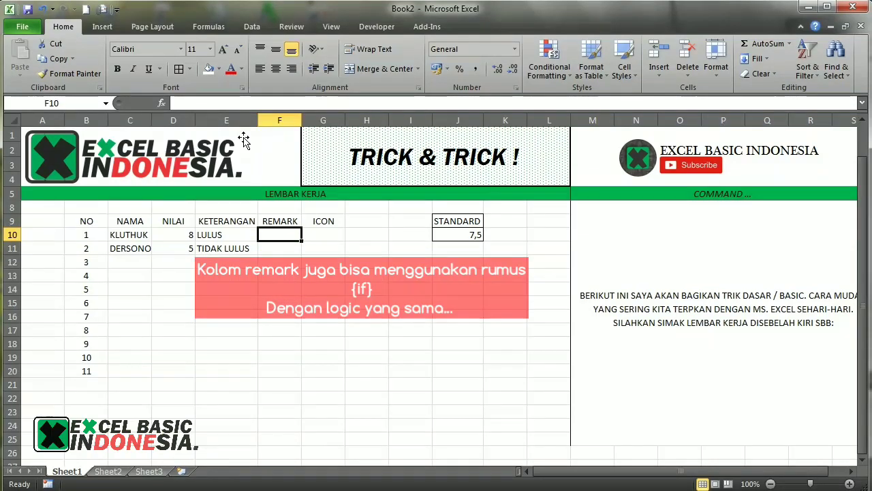
type("A")
key("Return")
key("Up")
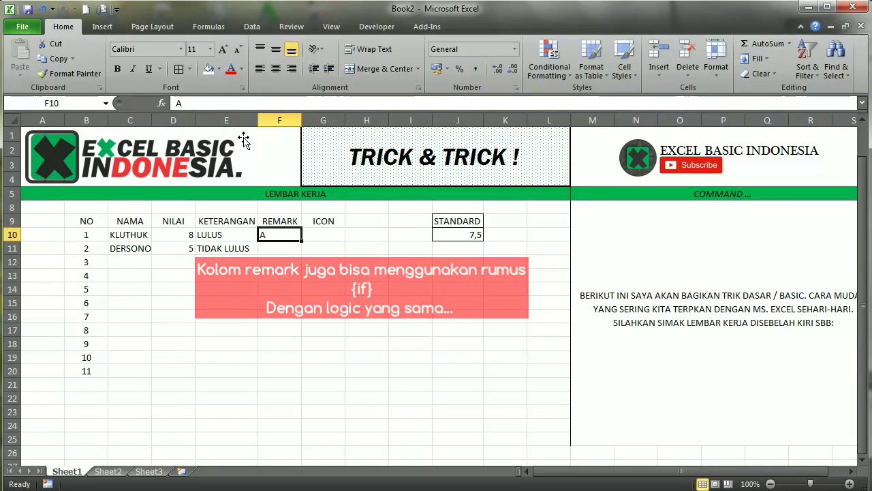
type("B")
key("Return")
type("C")
key("Up")
Step: Enter the formula =D10 in G10 under ICON and fill it down to G11
key("Right")
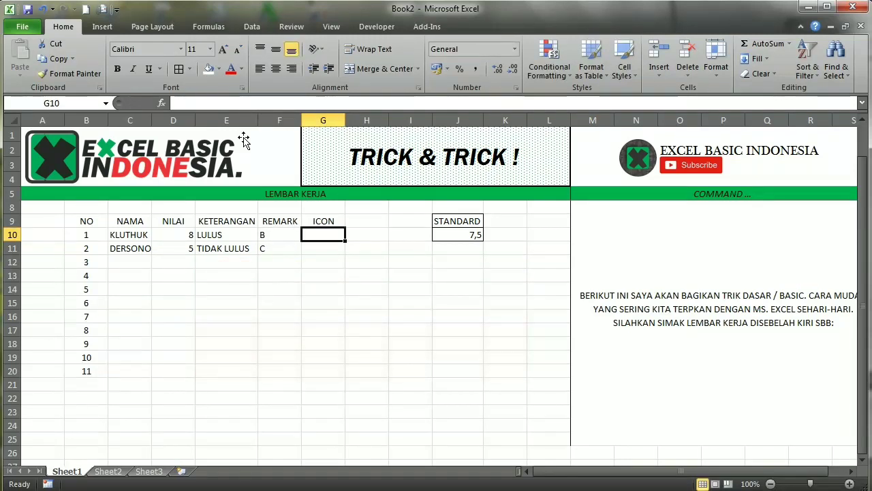
type("=")
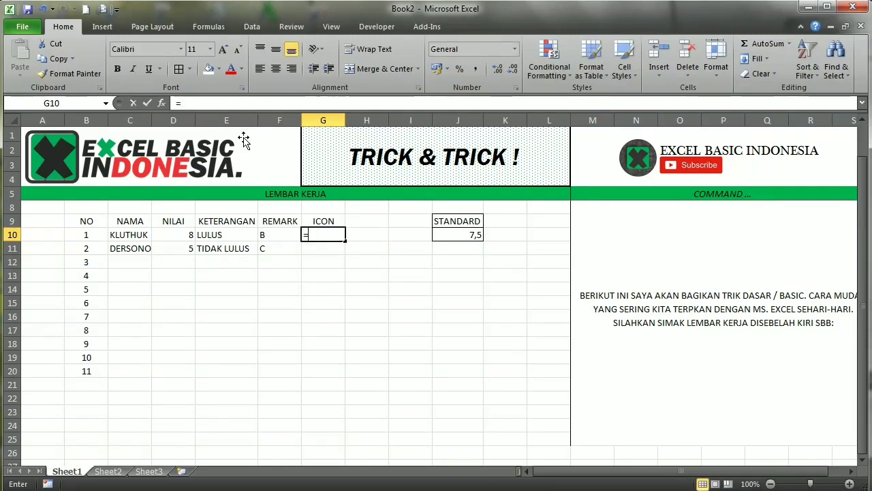
left_click(180, 234)
key("Return")
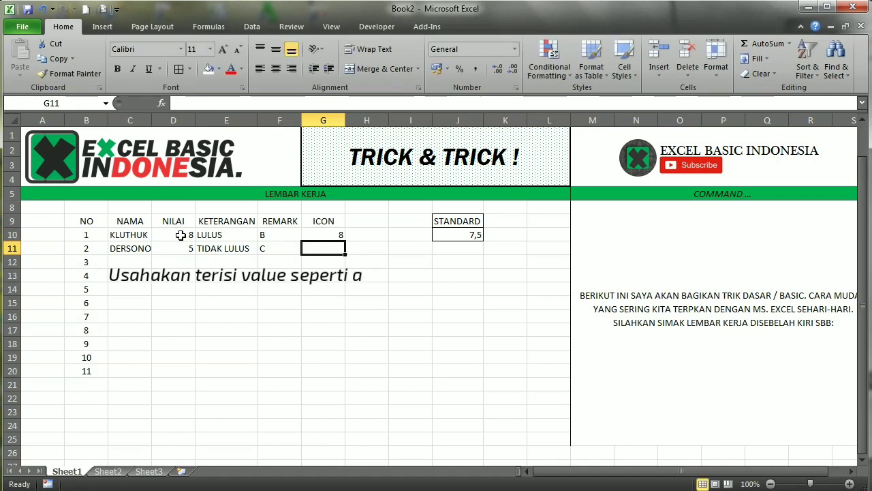
key("ctrl+d")
key("Up")
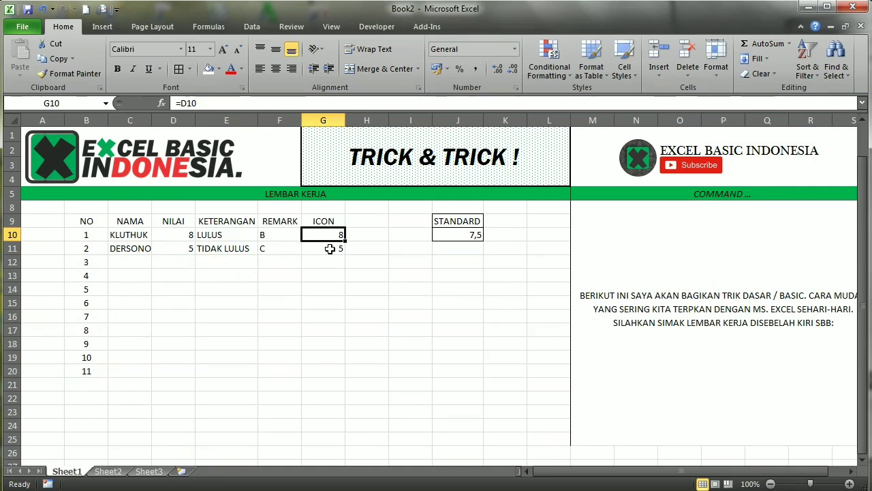
Step: Start a new icon set conditional formatting rule with custom settings for G10:G11
left_click(616, 107)
left_click_drag(337, 233, 336, 250)
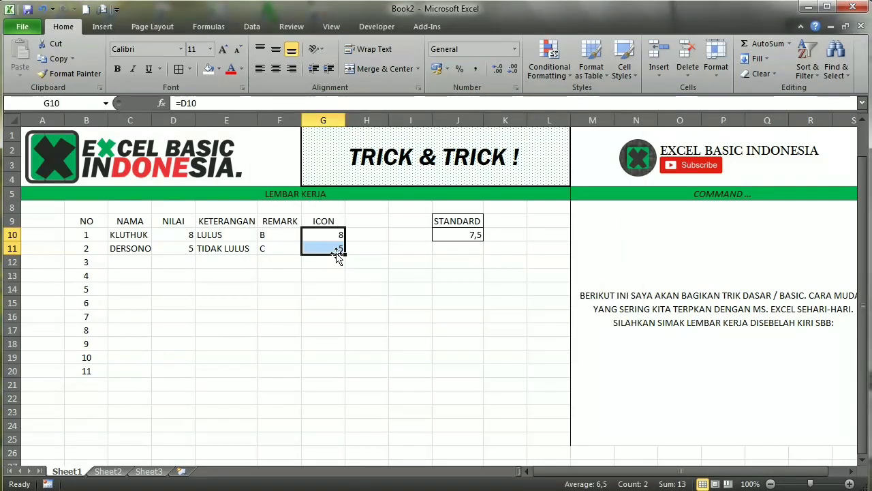
left_click(560, 75)
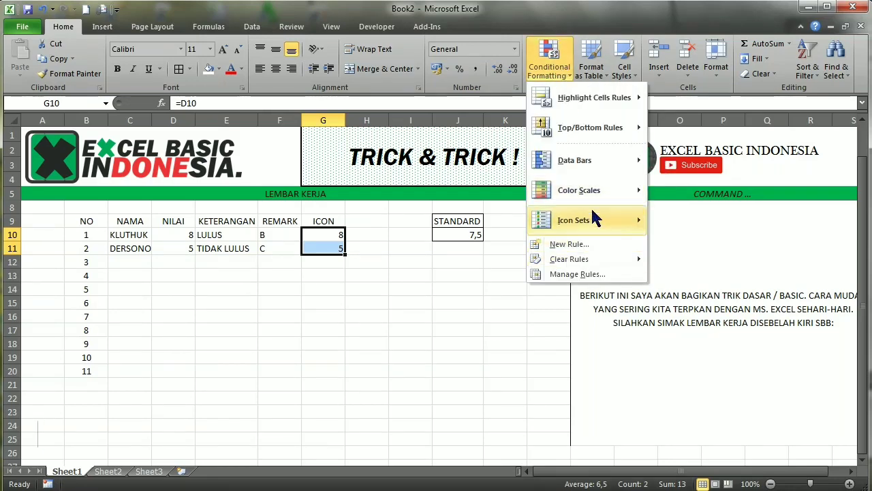
mouse_move(619, 218)
left_click(689, 477)
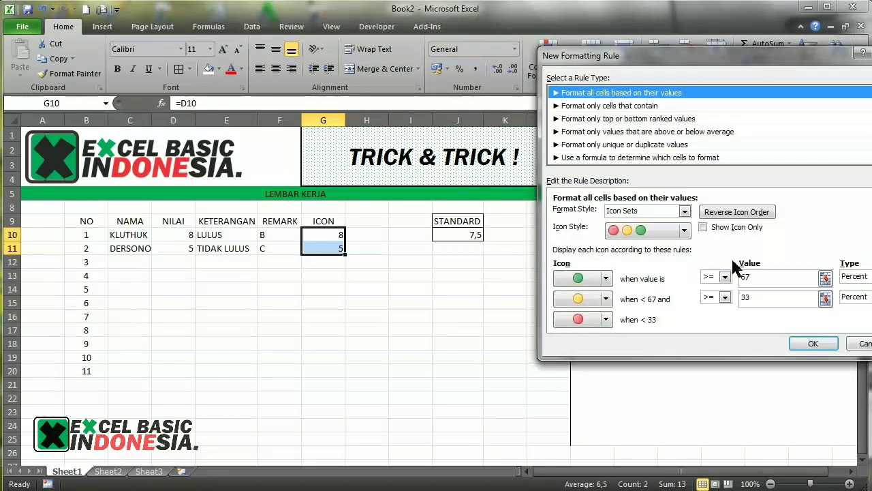
Step: Set the green icon's threshold to type Number with the value 7,5
left_click(869, 276)
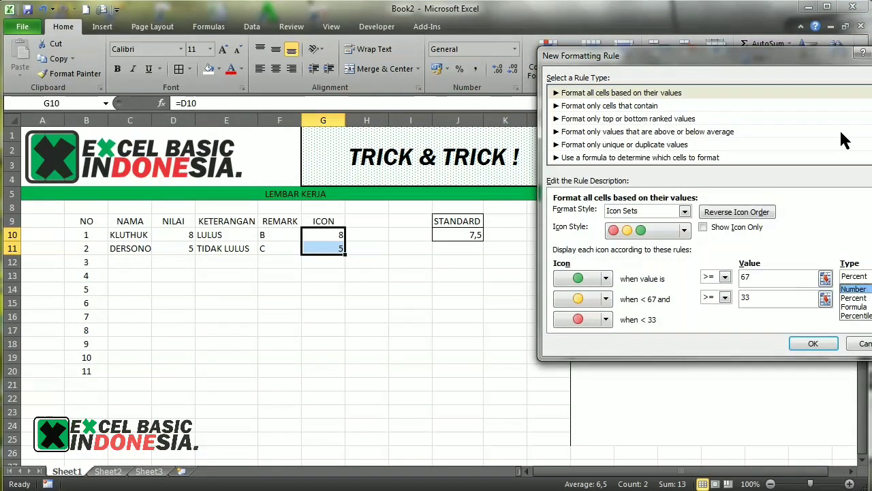
left_click(755, 60)
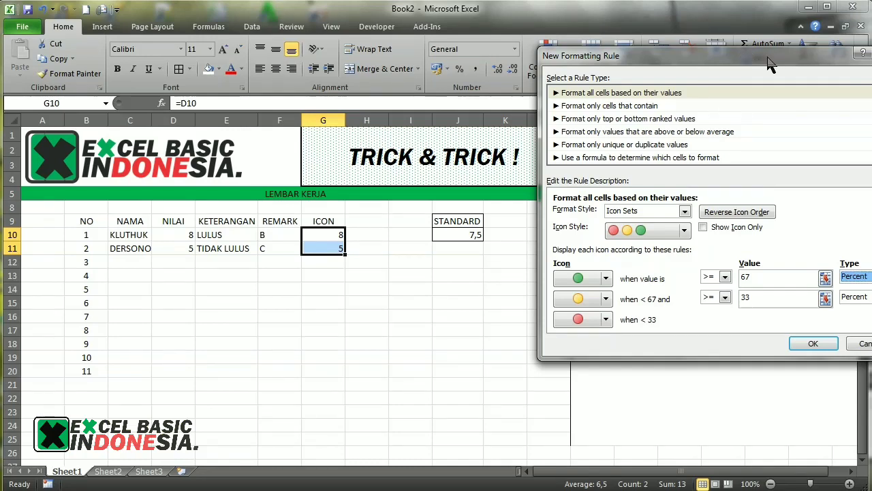
left_click_drag(769, 58, 716, 64)
left_click(833, 278)
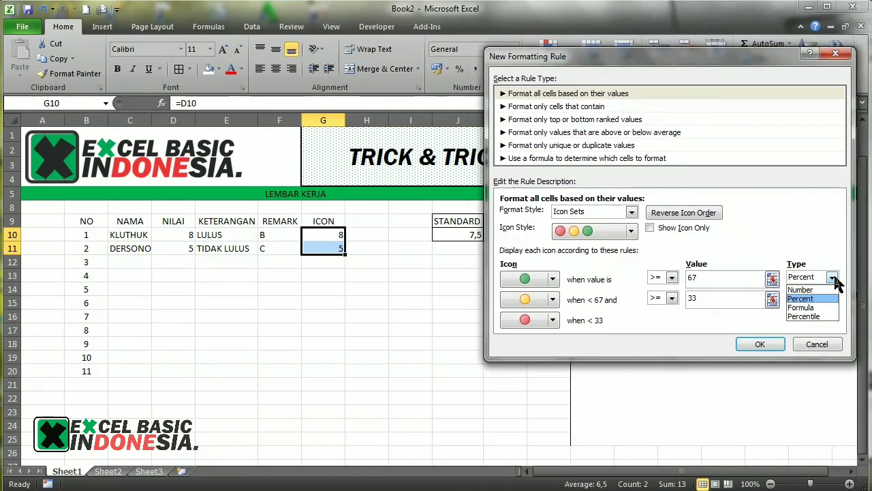
left_click(815, 288)
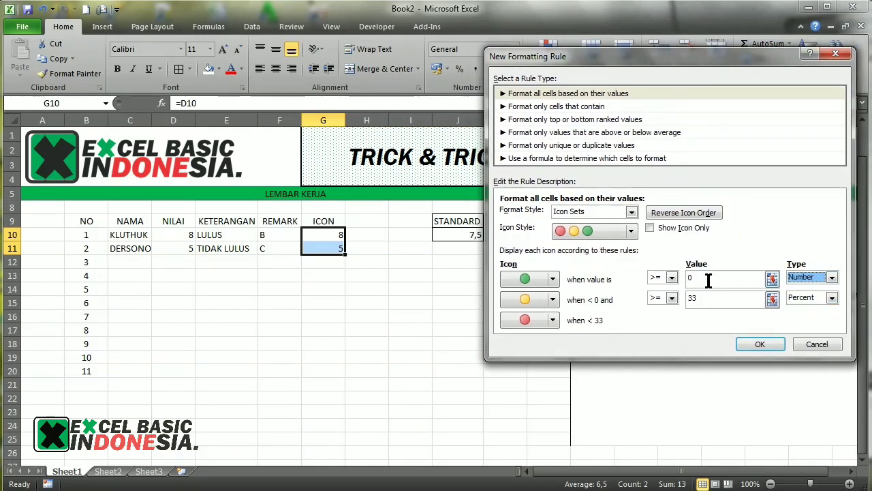
left_click_drag(705, 277, 673, 278)
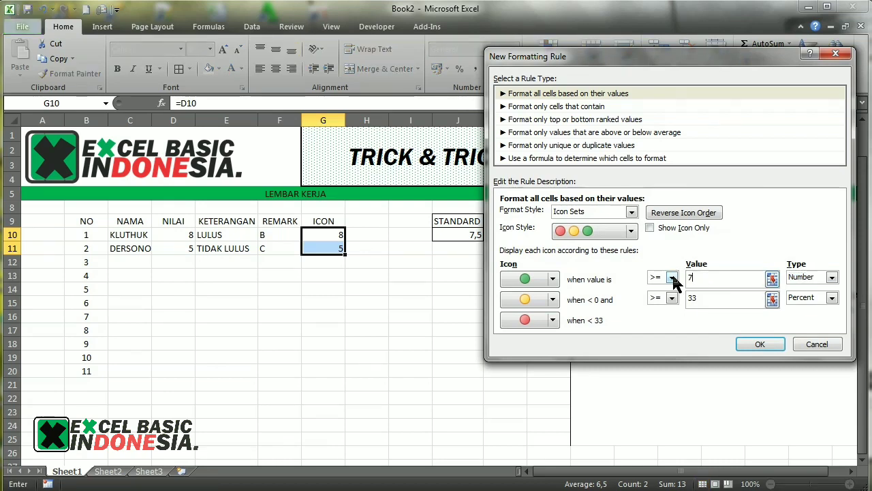
Step: Set the yellow icon's threshold to type Number with the value 7,5
left_click(832, 297)
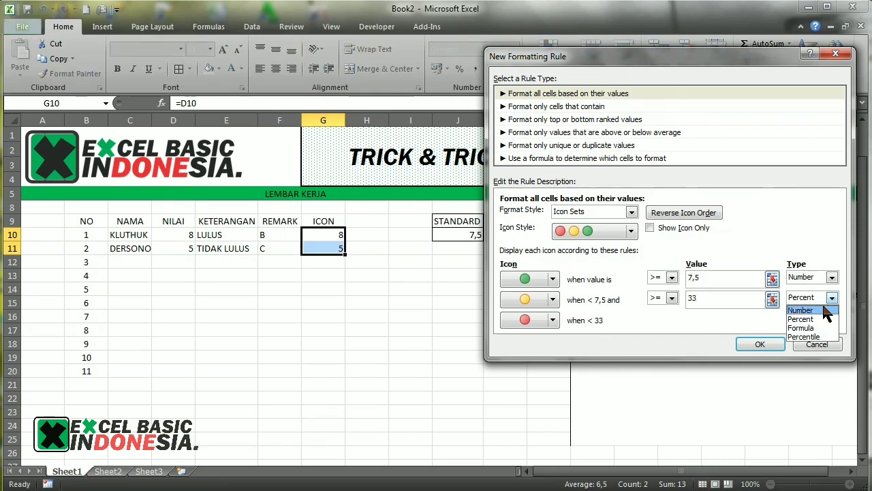
left_click(804, 308)
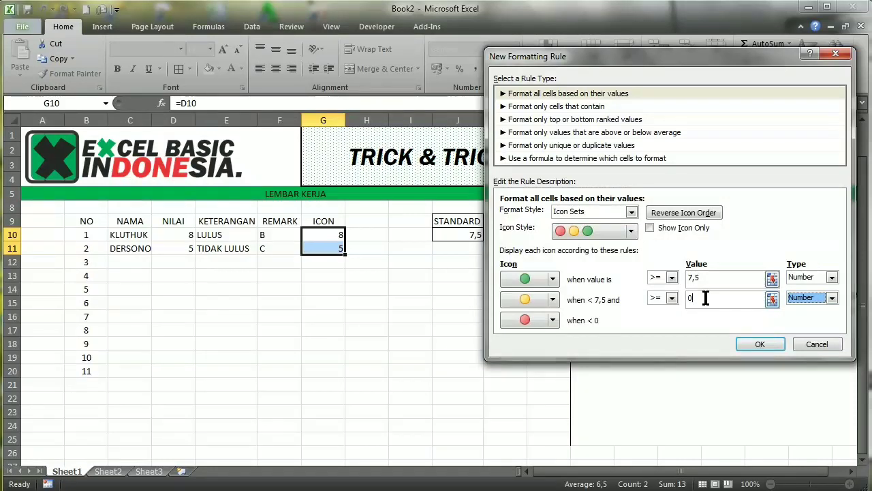
left_click_drag(705, 297, 672, 298)
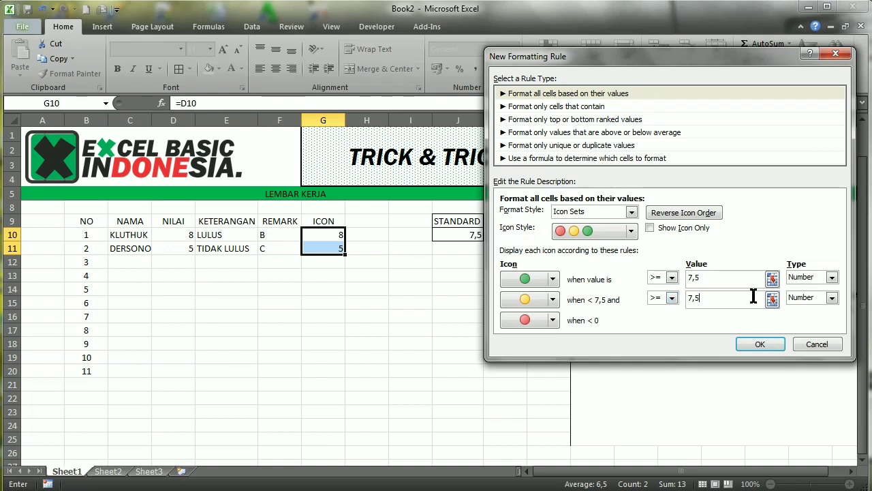
Step: Apply the new icon set rule to G10:G11
left_click(760, 344)
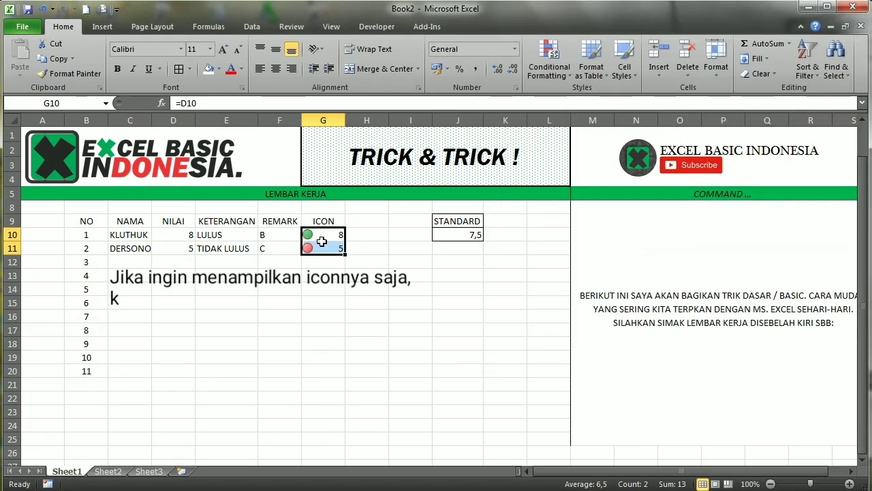
left_click(350, 237)
left_click(337, 237)
left_click(361, 243)
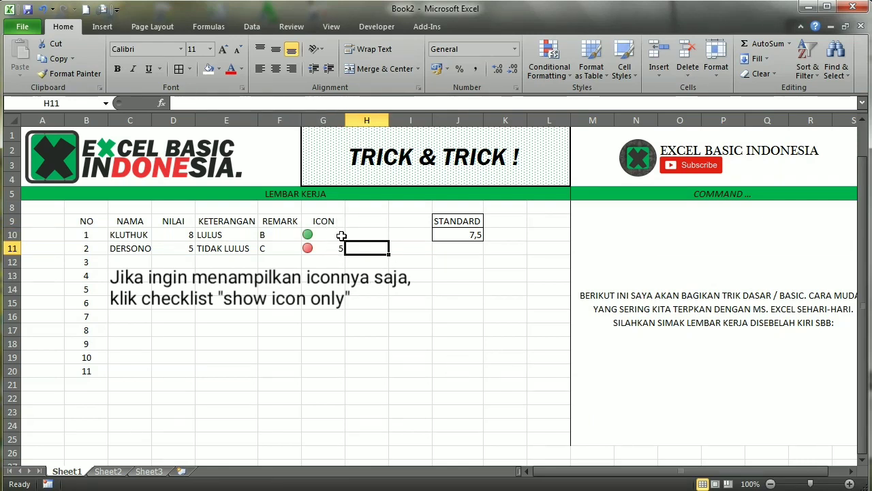
Step: Open the existing icon set rule of G10:G11 for editing in the Conditional Formatting Rules Manager
mouse_move(327, 237)
left_mouse_down()
mouse_move(313, 235)
mouse_move(317, 247)
left_mouse_up()
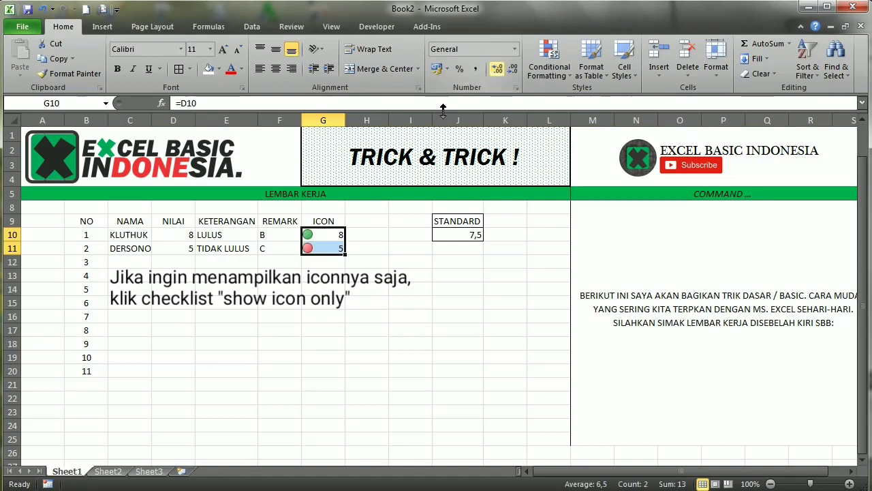
left_click(549, 62)
left_click(579, 274)
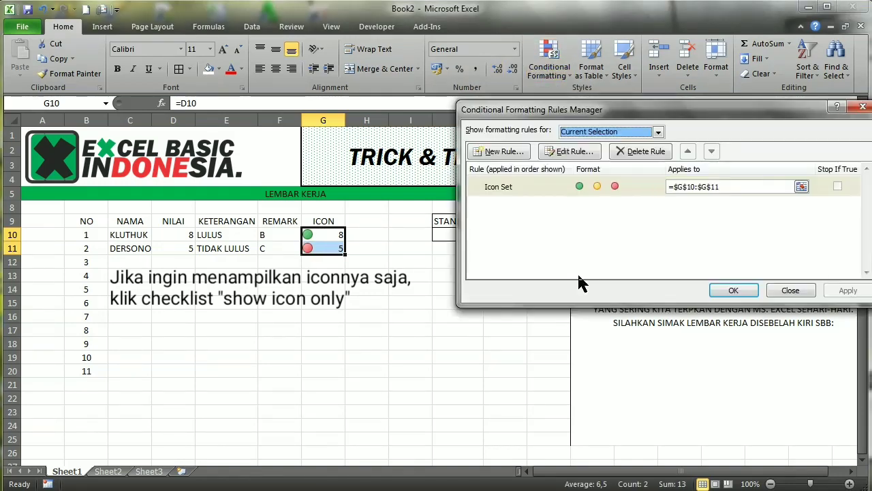
left_click(578, 191)
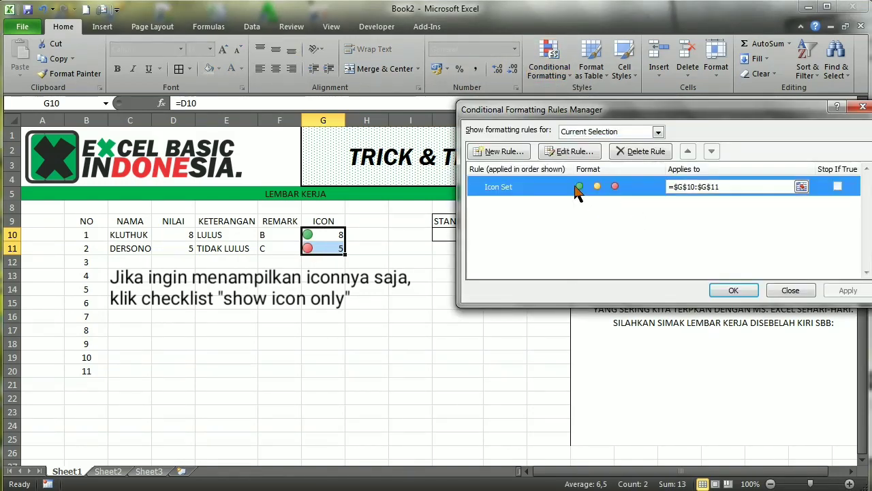
left_click(569, 153)
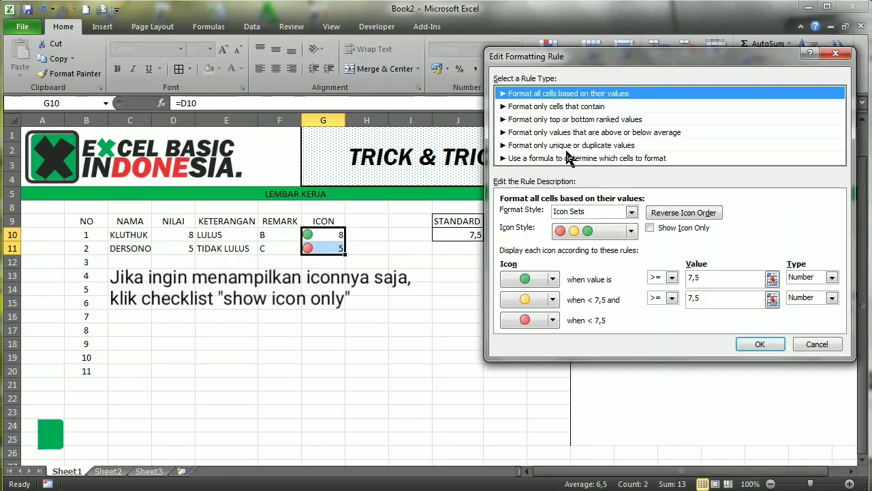
Step: Try Show Icon Only and the 2-Color Scale and 3-Color Scale format styles, and return the rule to Icon Sets
left_click(651, 229)
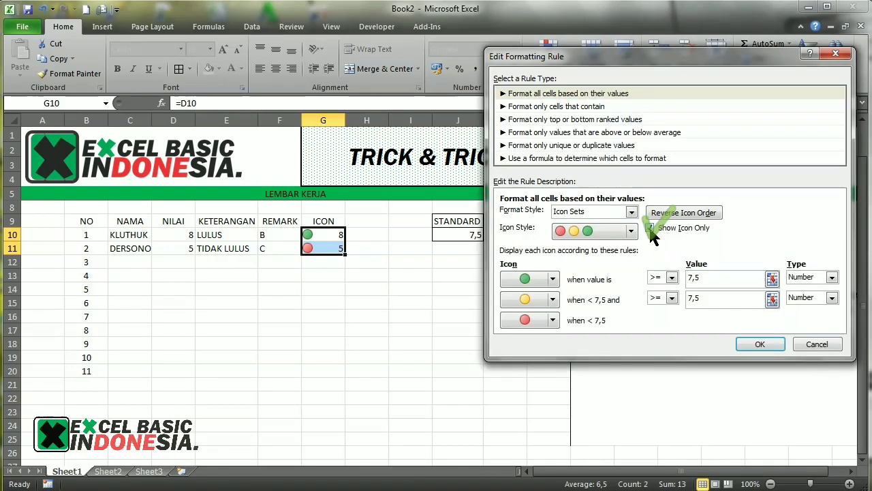
left_click(631, 232)
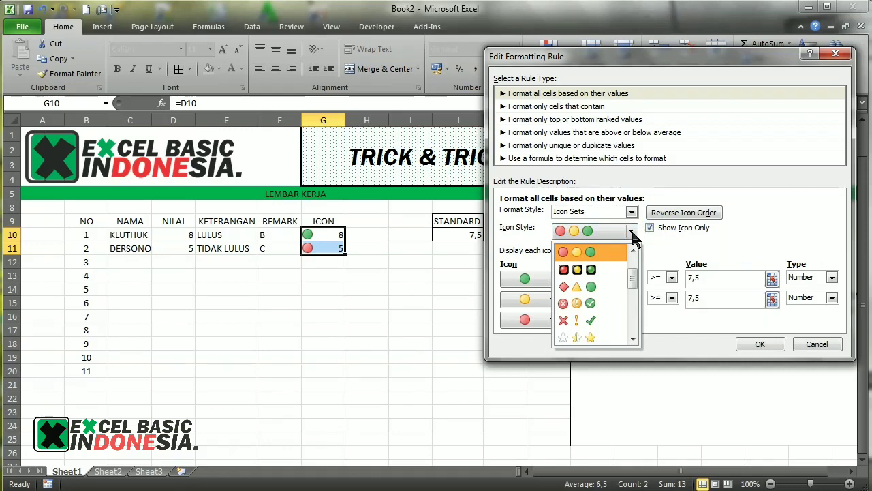
left_click(632, 233)
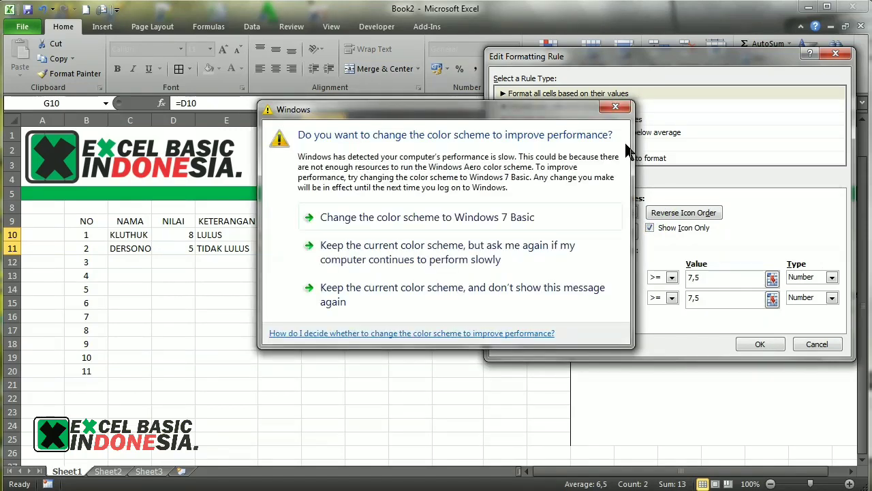
left_click(616, 109)
left_click(633, 213)
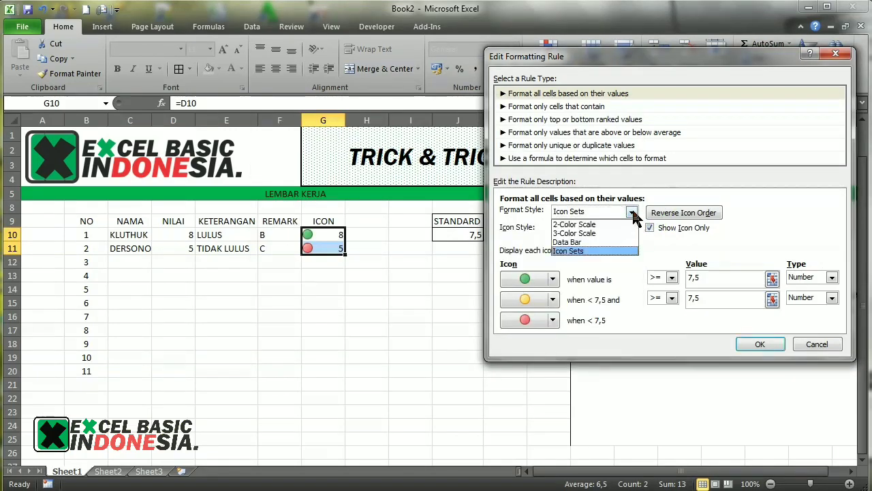
left_click(613, 225)
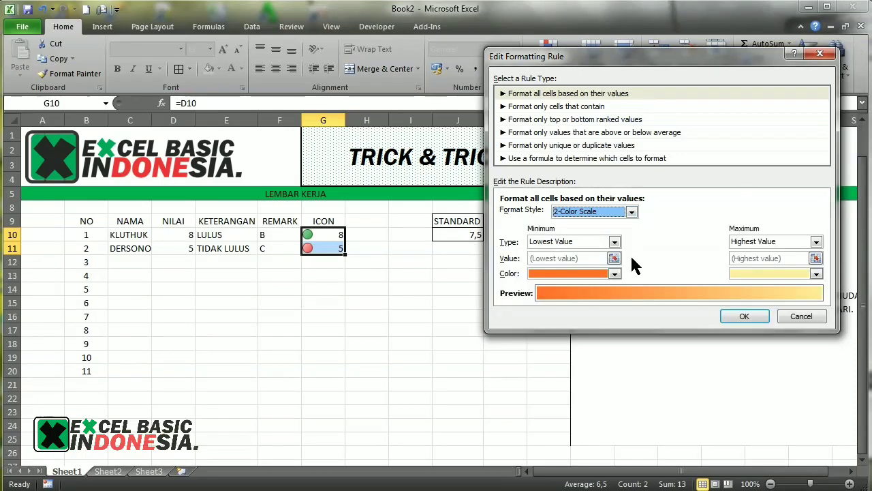
left_click(632, 211)
left_click(603, 231)
left_click(631, 212)
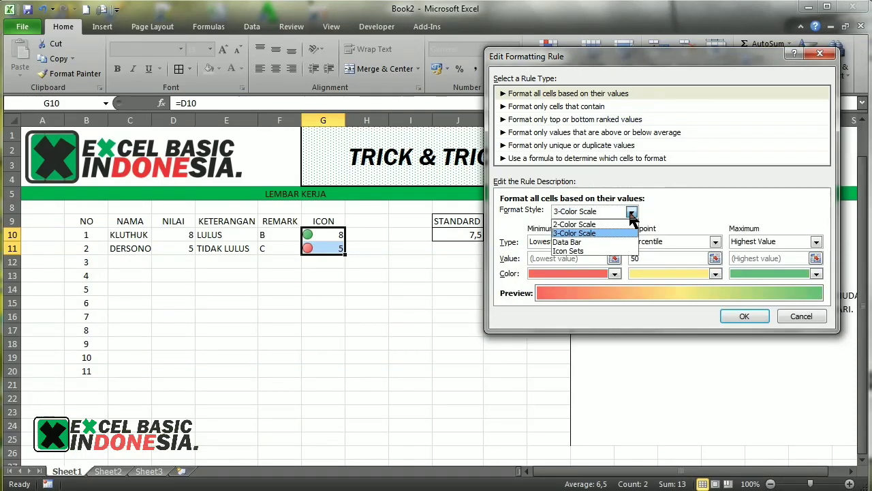
left_click(594, 245)
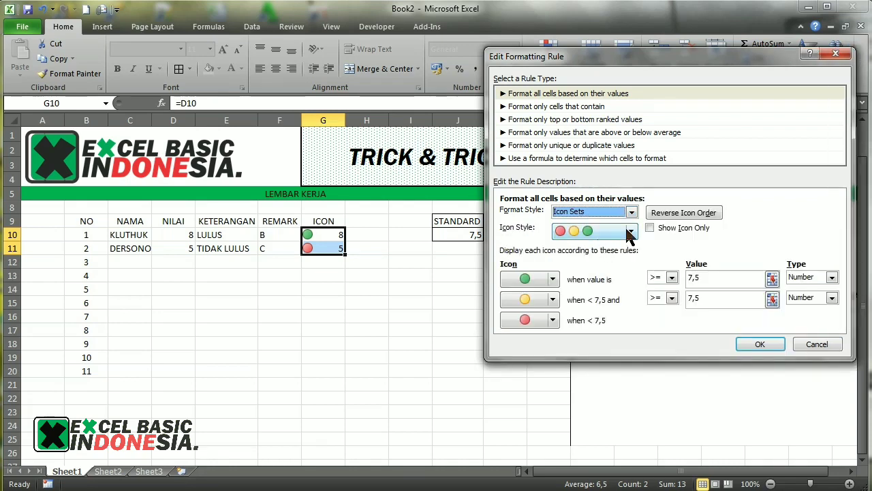
Step: Change the rule's icon style to the uncircled red cross, yellow exclamation mark and green check set, and apply it to G10:G11
left_click(632, 233)
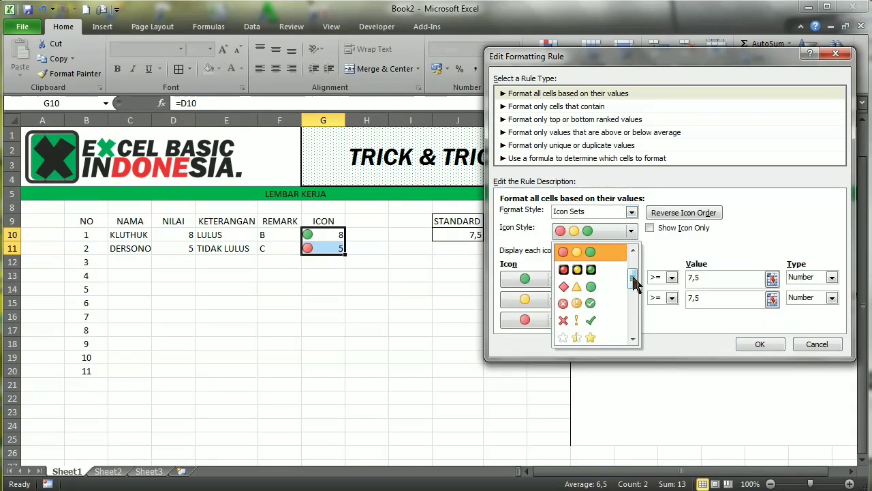
mouse_move(633, 285)
left_mouse_down()
mouse_move(635, 332)
mouse_move(635, 262)
mouse_move(633, 282)
left_mouse_up()
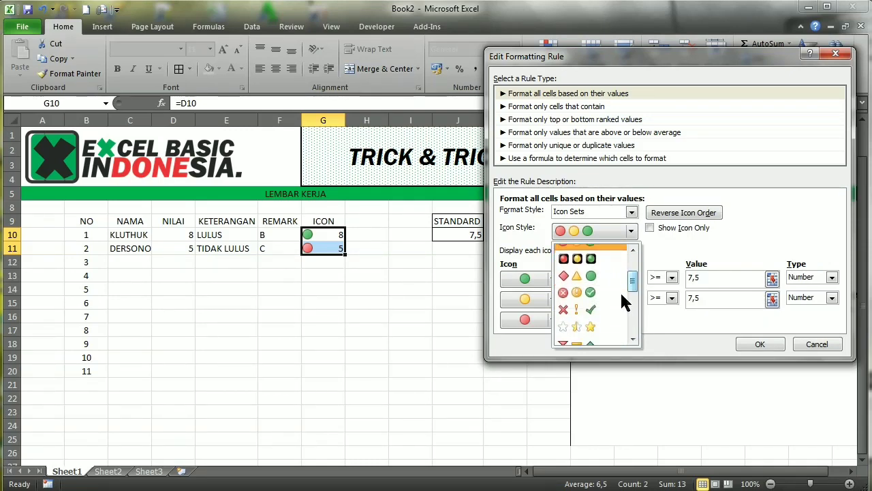
left_click(580, 311)
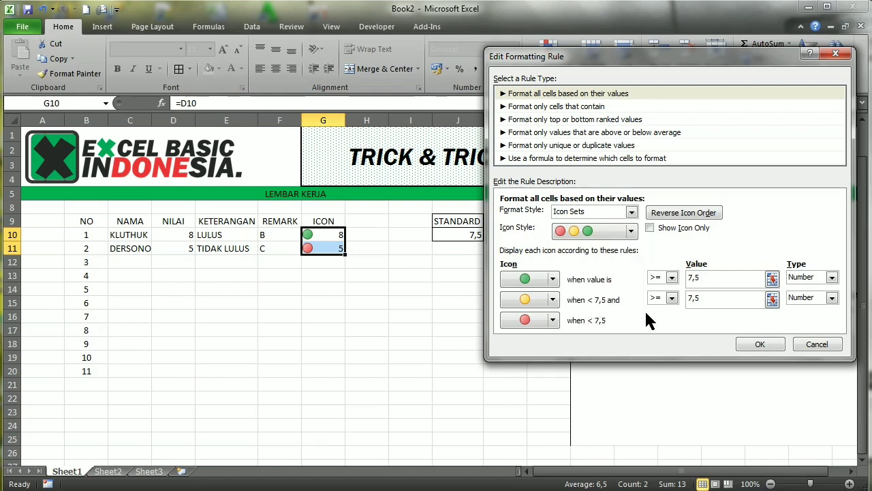
left_click(758, 344)
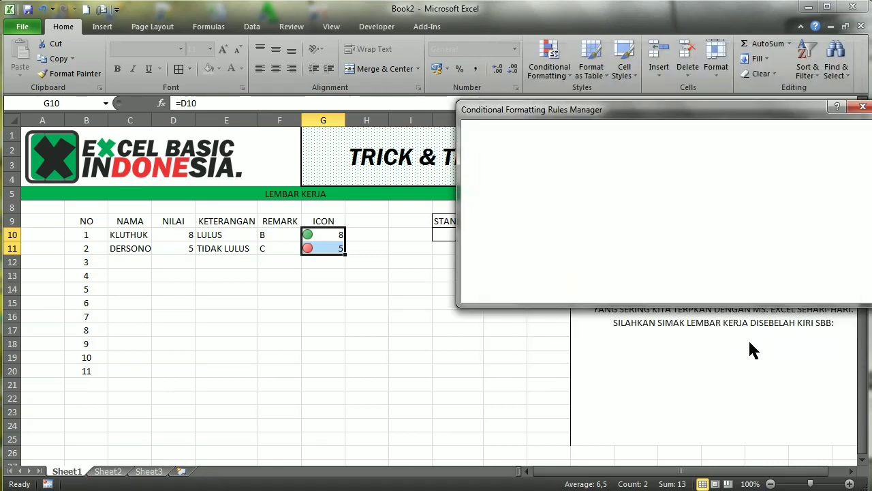
left_click_drag(789, 109, 770, 109)
left_click(834, 290)
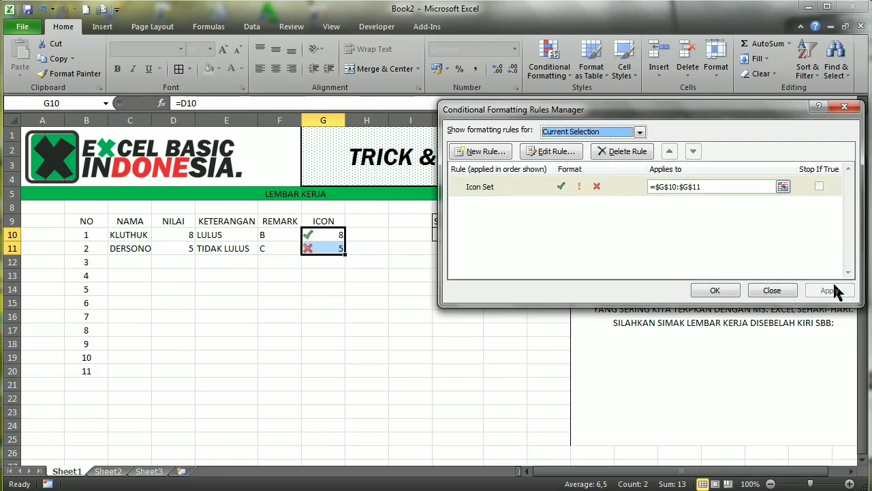
Step: Enable Show Icon Only in the icon set rule and apply it so G10:G11 hide their numbers
left_click(574, 191)
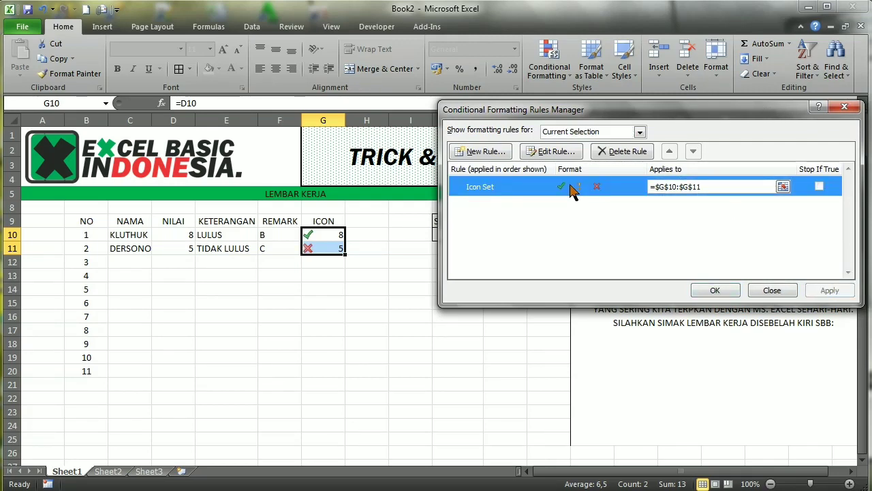
left_click(554, 152)
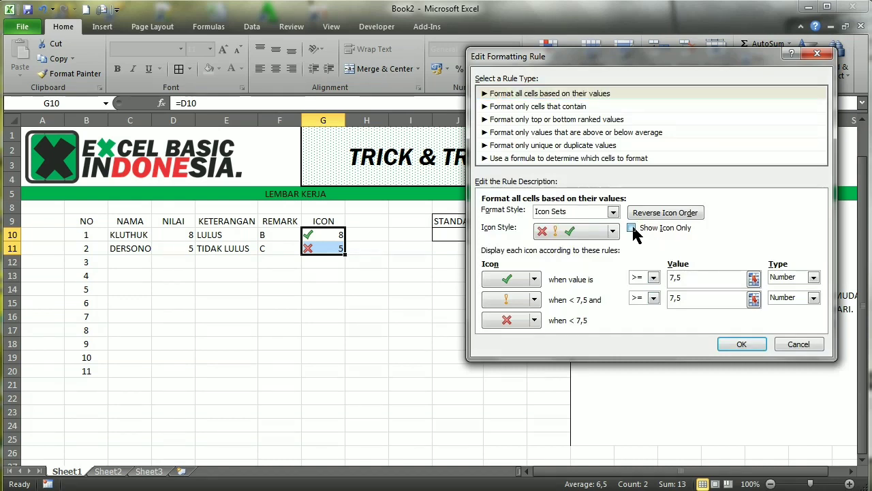
left_click(632, 228)
left_click(740, 345)
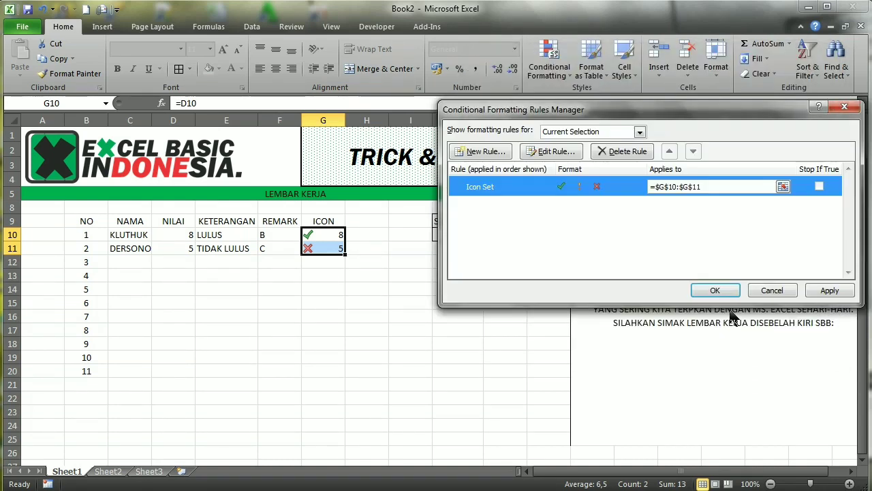
left_click(830, 290)
left_click(719, 292)
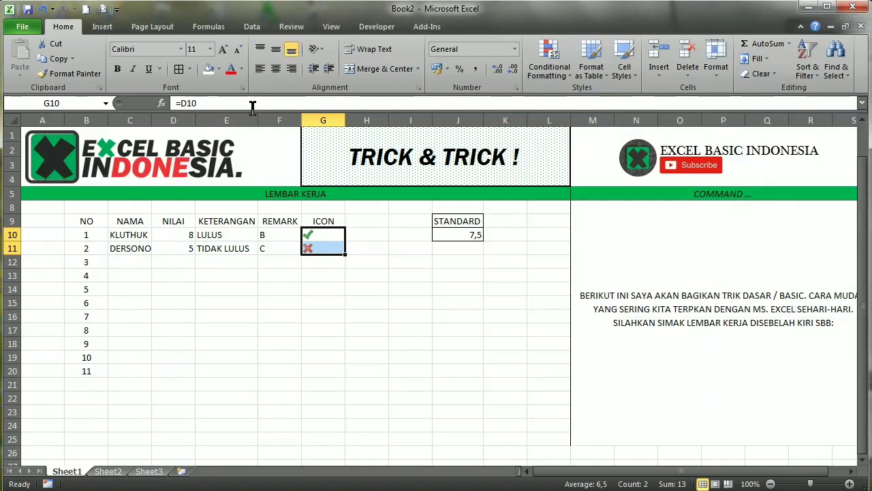
left_click(315, 345)
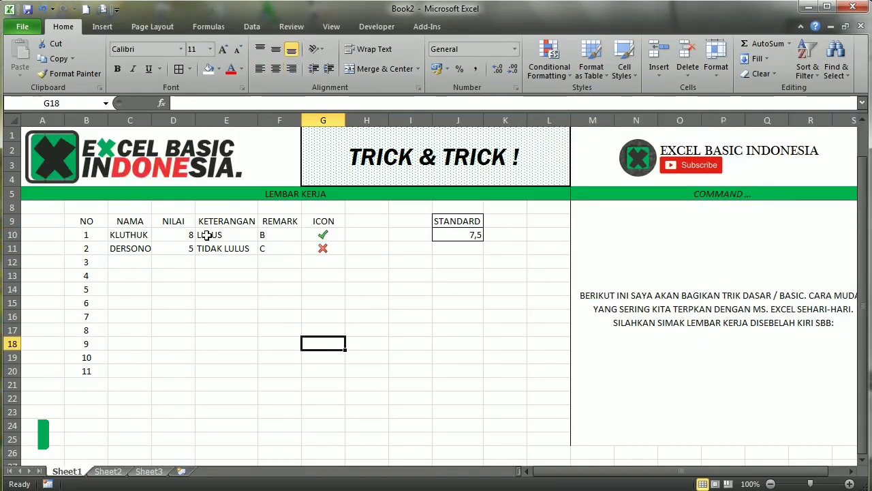
Step: Center the contents of the whole score table B9:G20 horizontally
left_click(79, 219)
key("ctrl+a")
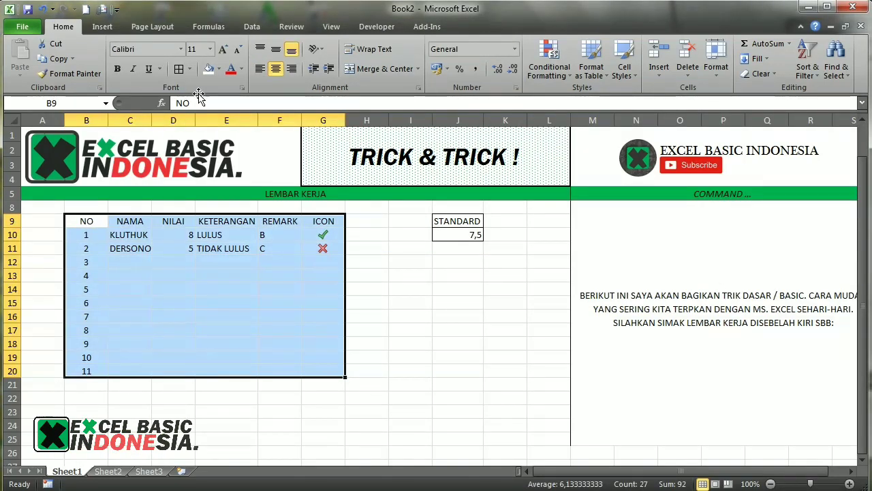
left_click(276, 70)
left_click(276, 71)
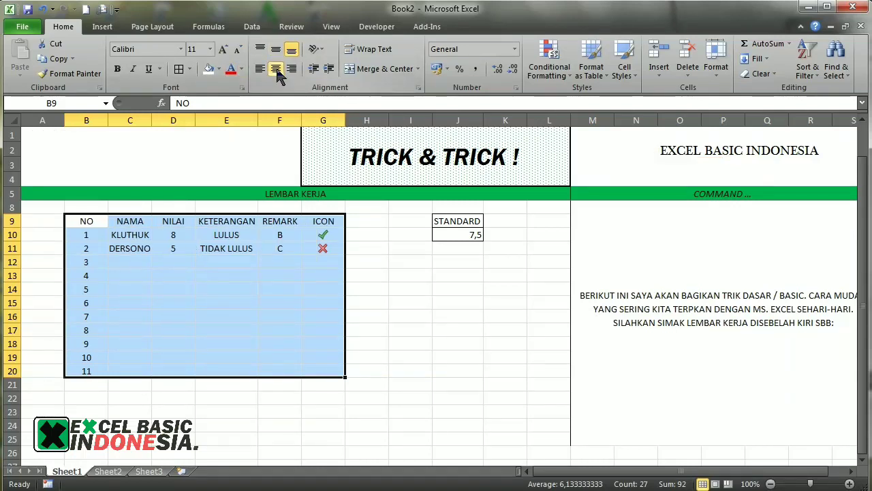
left_click(310, 273)
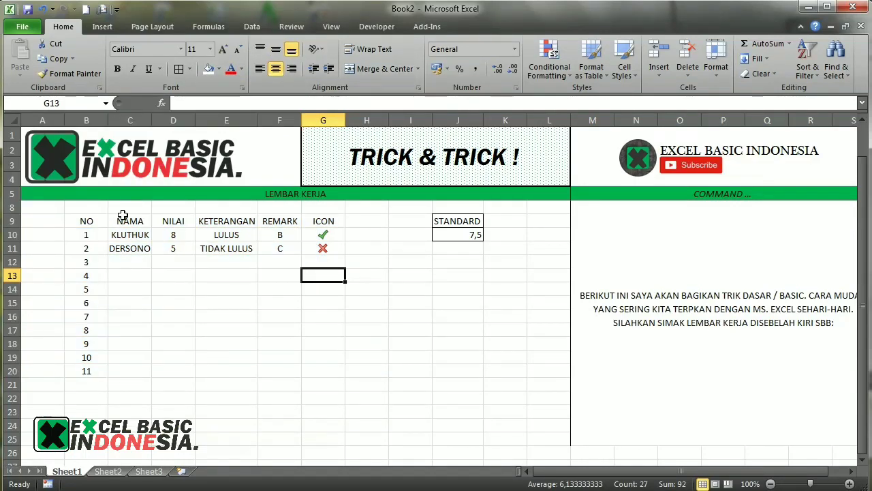
Step: Add all borders to the score table B9:G20
left_click(75, 225)
key("ctrl+a")
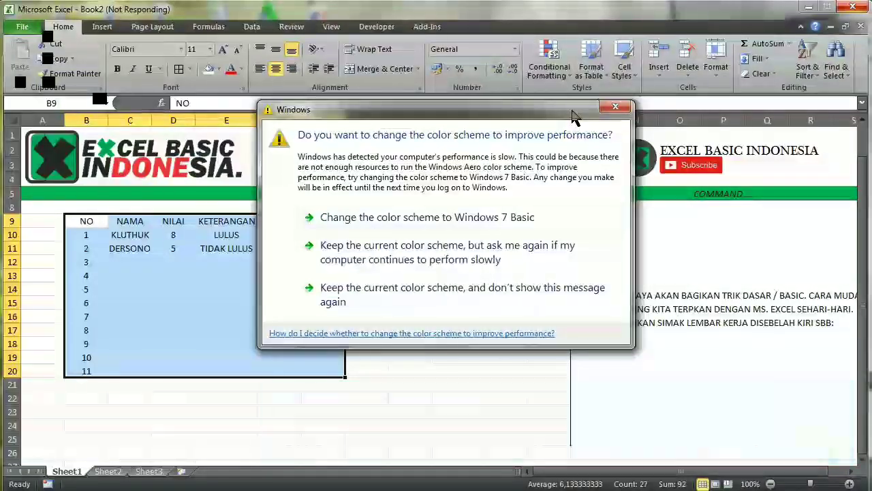
left_click(601, 112)
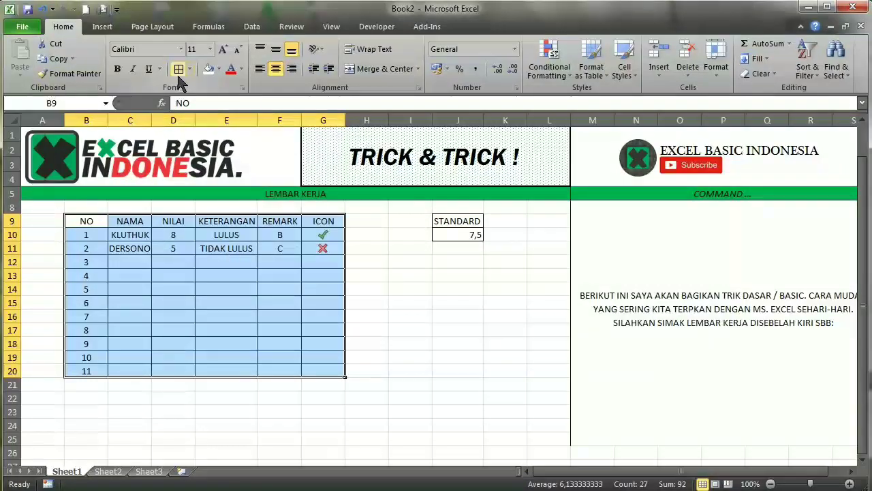
Step: Make the header row B9:G9 of the score table bold
left_click(337, 221)
key("ctrl+shift+Left")
key("ctrl+b")
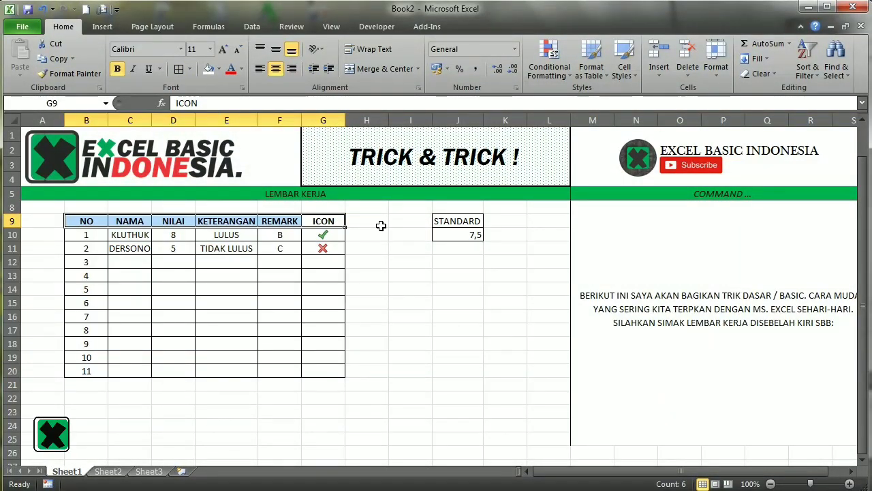
left_click(382, 226)
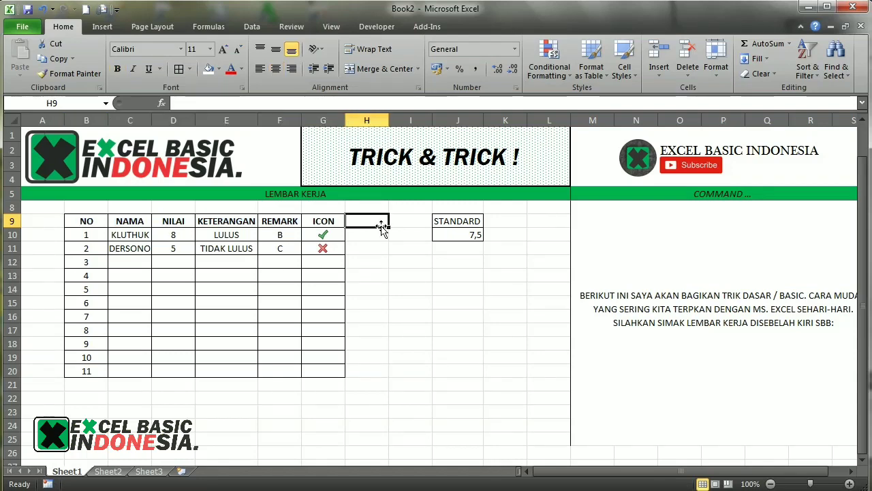
Step: Enter the text SILAHKAN DILANJUTKAN in cell C14 of the NAMA column
key("Down")
key("Left")
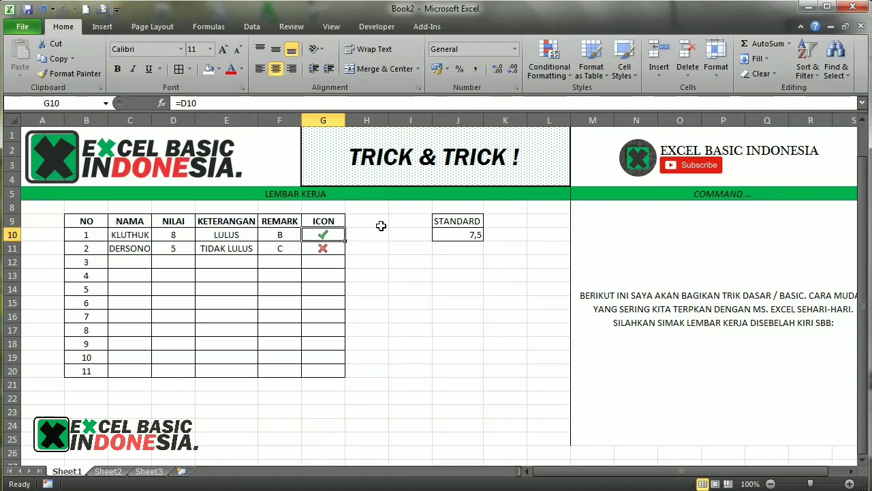
key("Left")
key("Down")
key("Down")
key("Left")
key("Down")
key("Left")
key("Down")
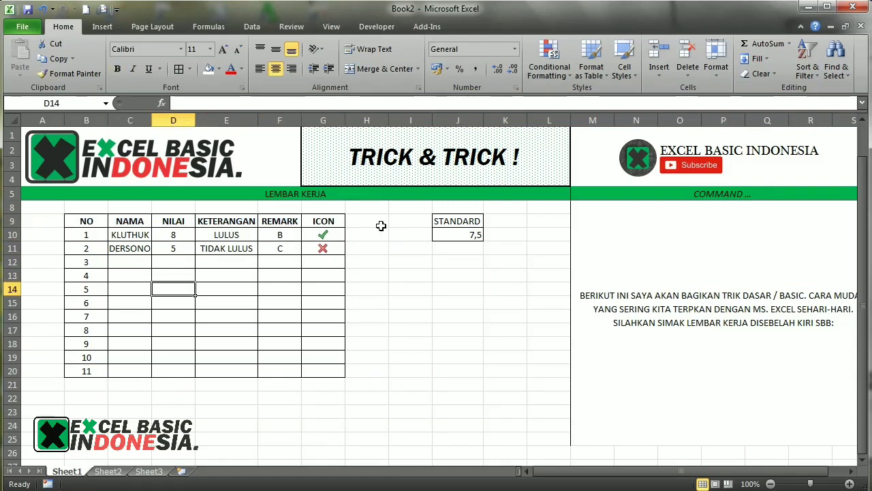
key("Left")
type("SIL")
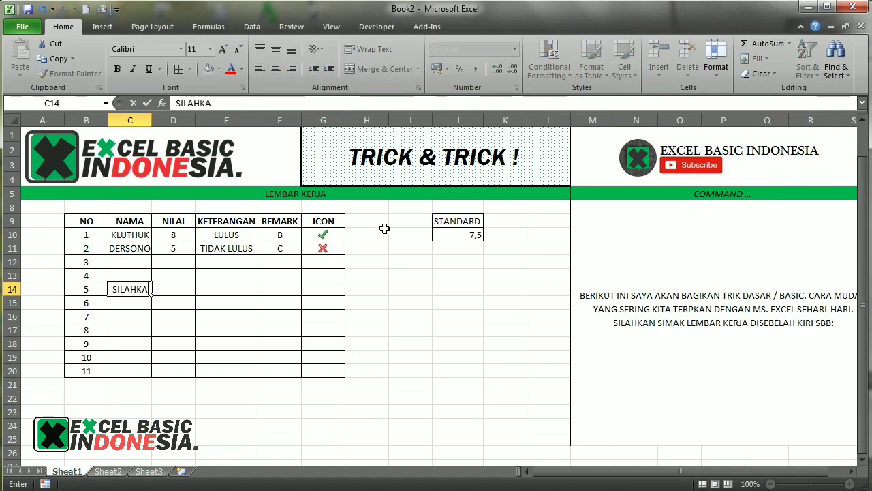
type("AHKAN DILANJUTKAN")
key("Return")
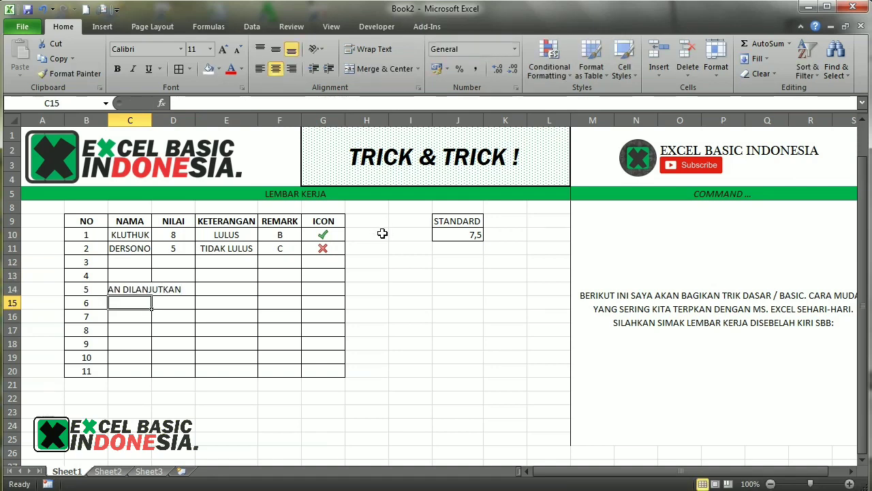
Step: Left-align the text in cell C14
key("Up")
left_click(260, 69)
left_click(357, 303)
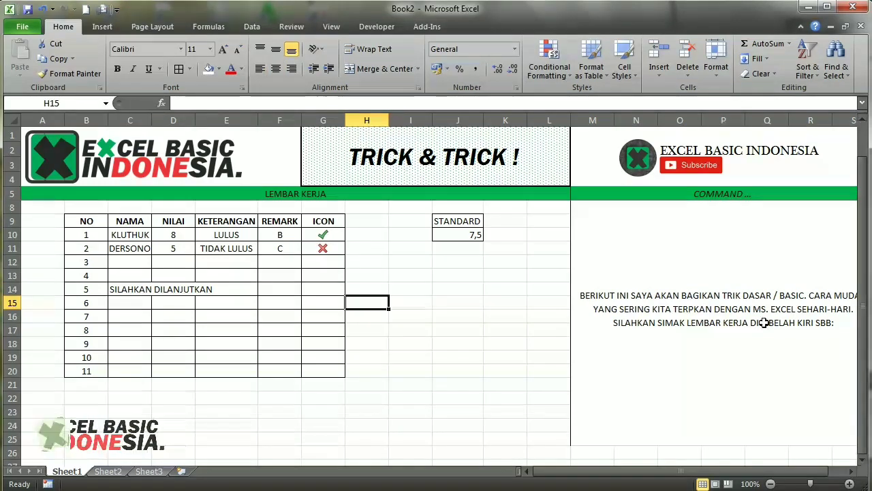
Step: Replace the instruction text in the merged area below COMMAND with THANKS YOU..
left_click(735, 308)
type("THANKS Y")
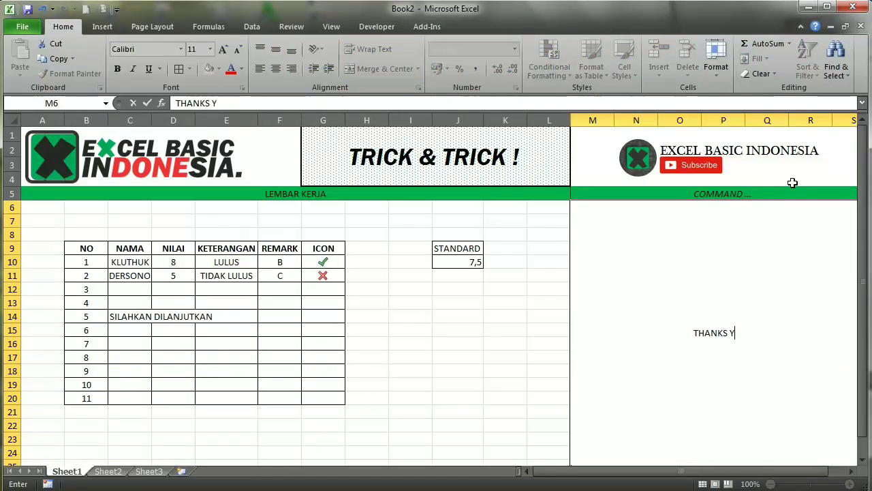
type("OU...")
key("Return")
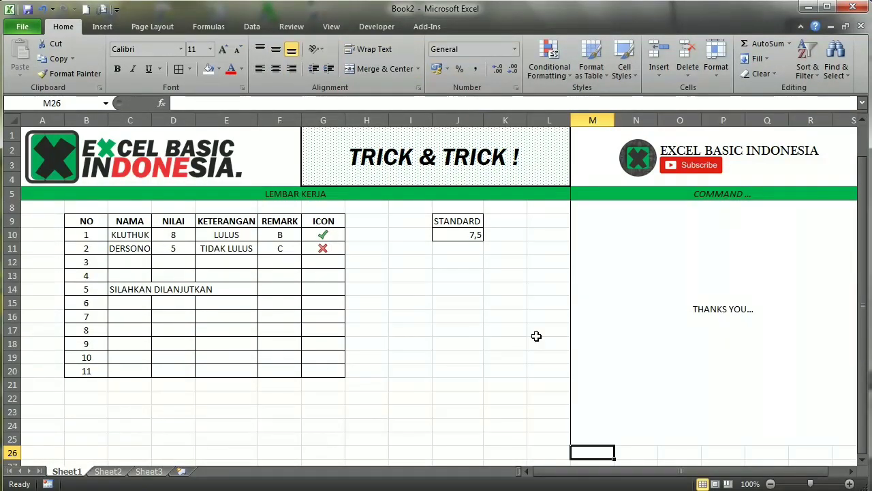
left_click(519, 344)
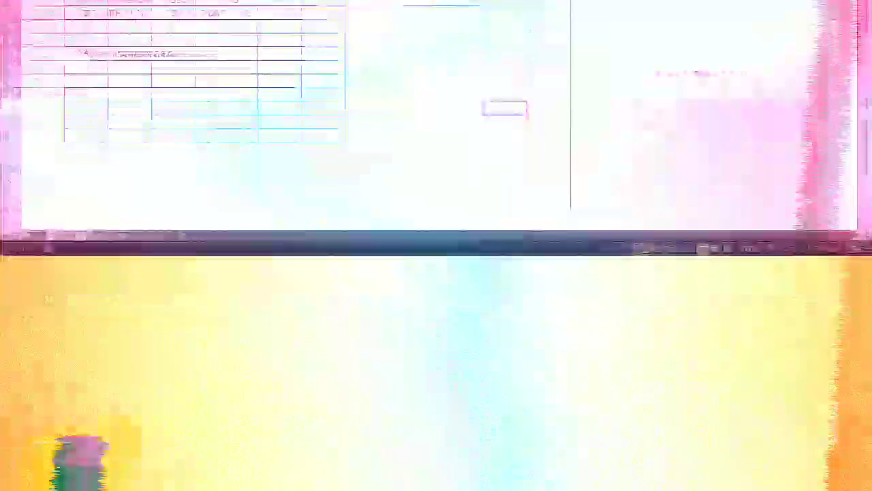